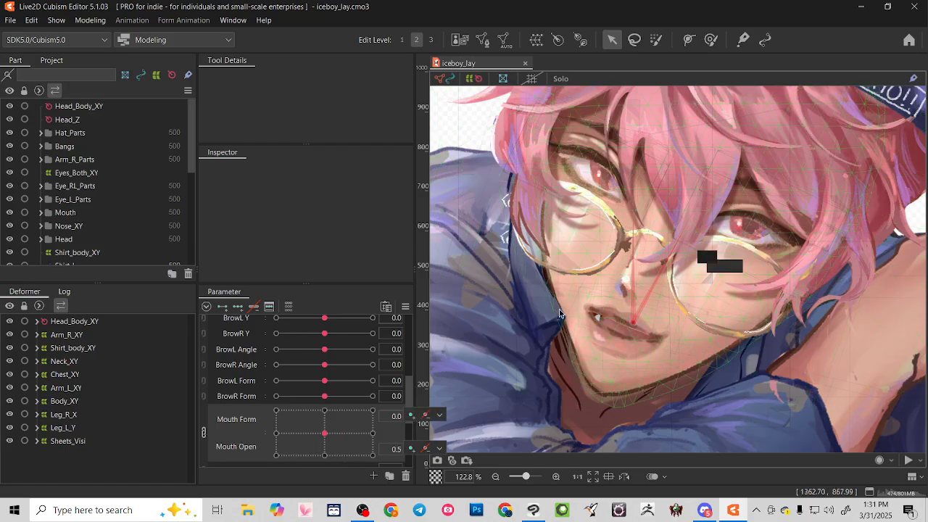
# Create a rotation deformer named Mouth Rotation in the Mouth part as the parent of the Lips_XY warp deformer.
pyautogui.click(601, 311)
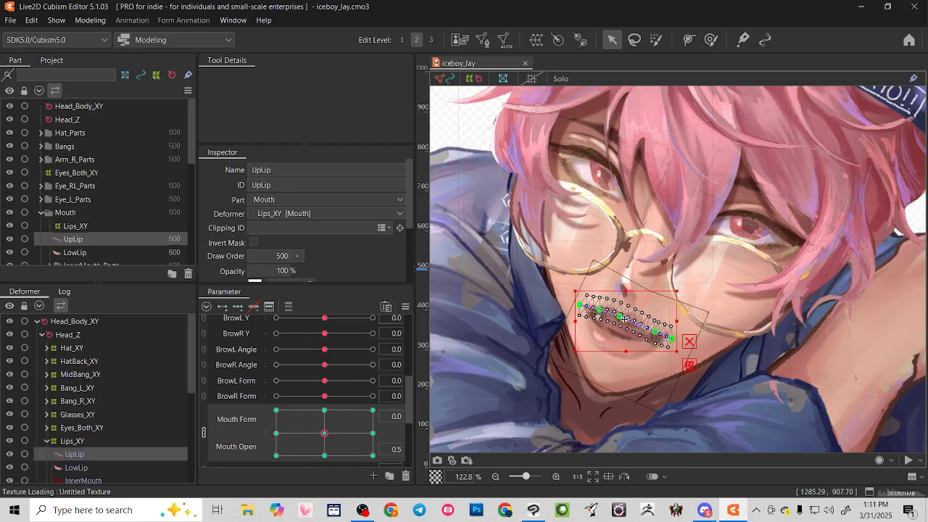
pyautogui.scroll(-3, 626, 317)
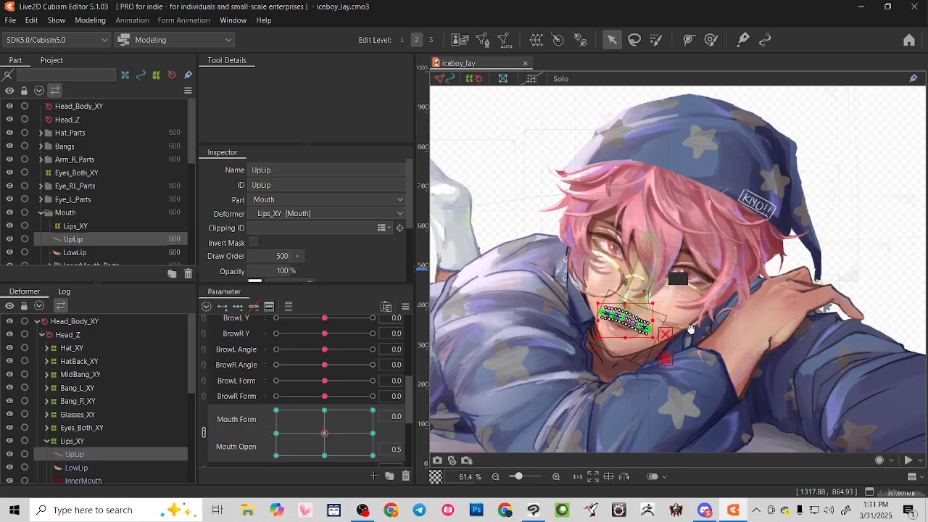
pyautogui.moveTo(692, 329); pyautogui.dragTo(757, 359)
pyautogui.click(108, 227)
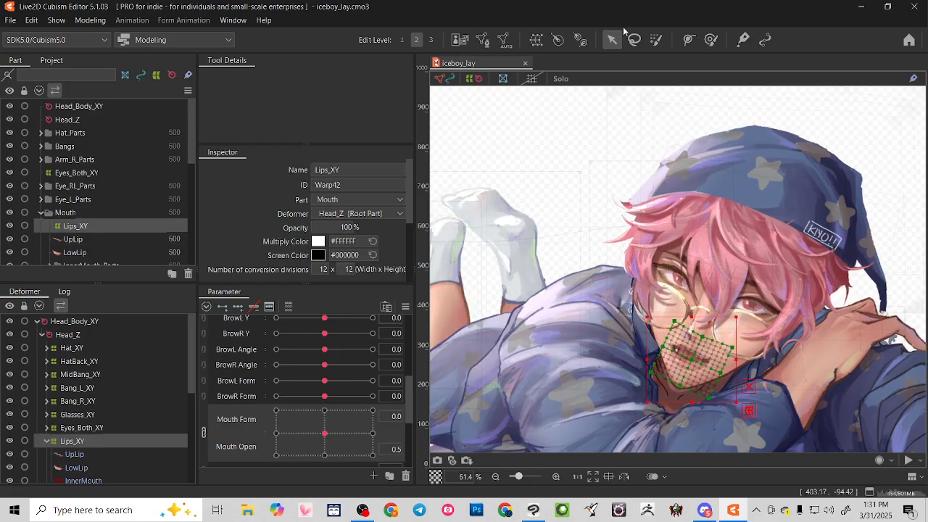
pyautogui.click(558, 40)
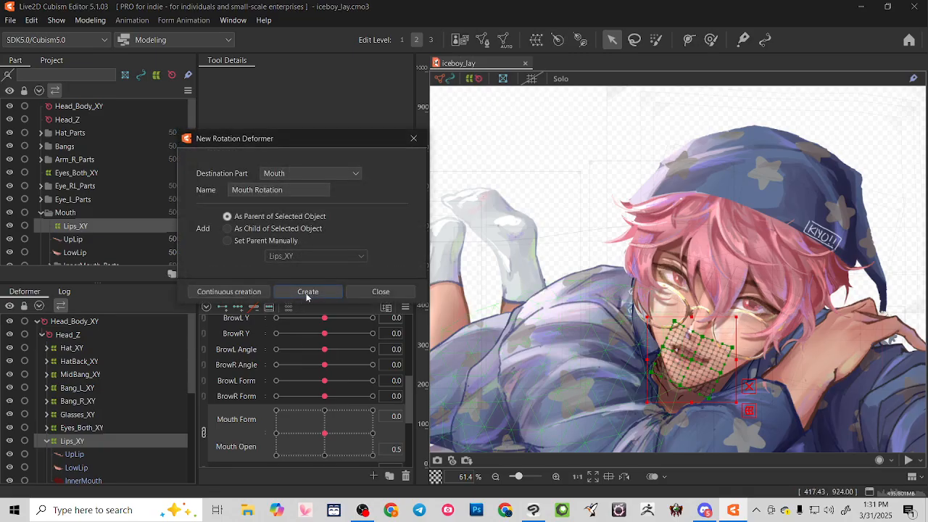
pyautogui.click(308, 292)
# Move the mouth off the face onto empty canvas and pull the UpLip and LowLip apart from the inner mouth.
pyautogui.moveTo(658, 323); pyautogui.dragTo(615, 169)
pyautogui.scroll(5, 524, 137)
pyautogui.click(70, 251)
pyautogui.scroll(-3, 89, 237)
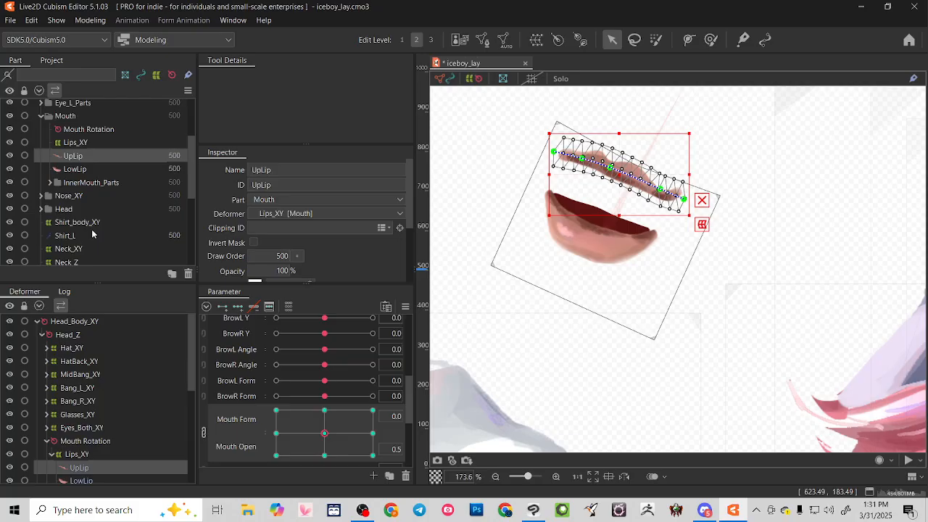
pyautogui.click(92, 171)
pyautogui.moveTo(596, 221); pyautogui.dragTo(573, 270)
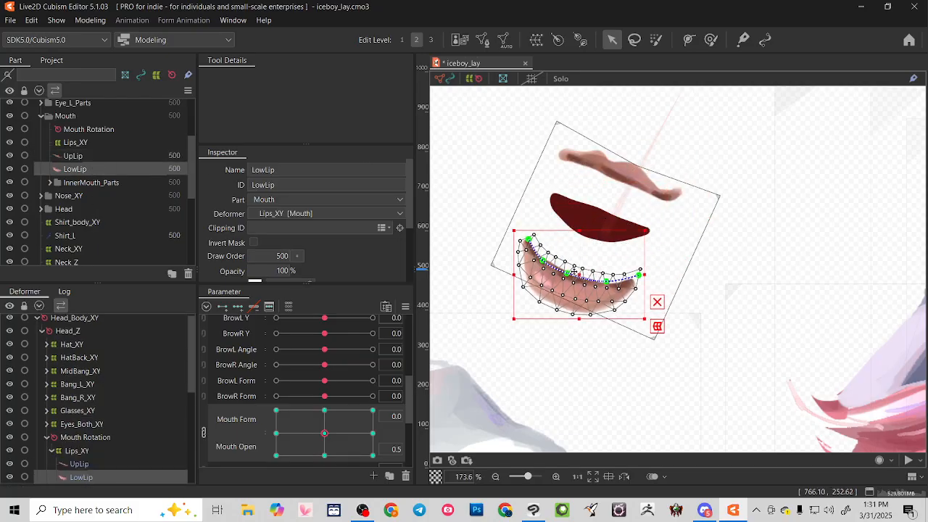
# At Mouth Form 1.0 and Mouth Open 1.0, move the LowLip below and the UpLip above the inner mouth.
pyautogui.click(48, 182)
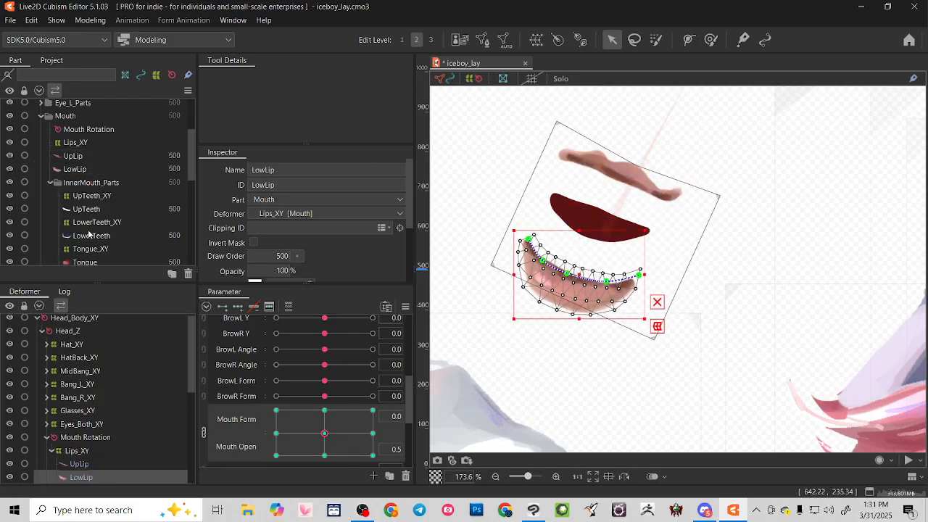
pyautogui.scroll(-2, 86, 242)
pyautogui.moveTo(372, 422); pyautogui.dragTo(410, 350)
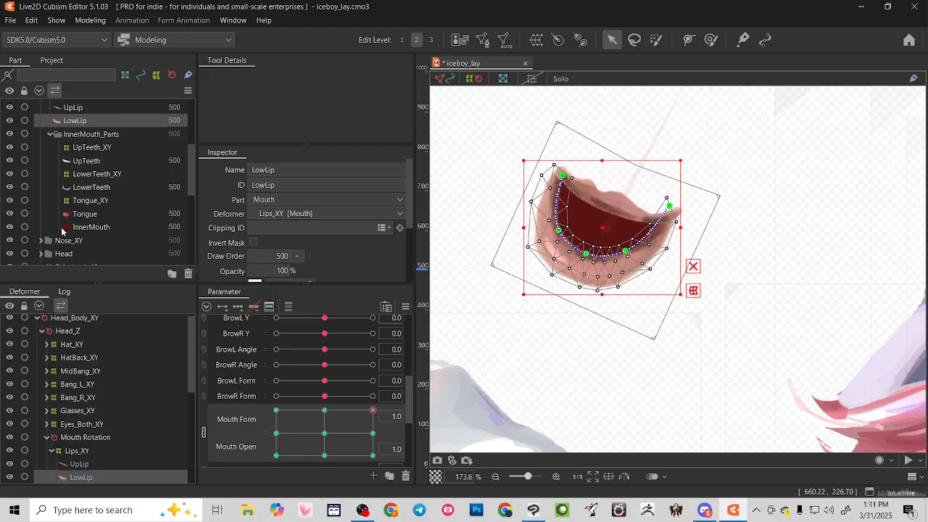
pyautogui.click(82, 227)
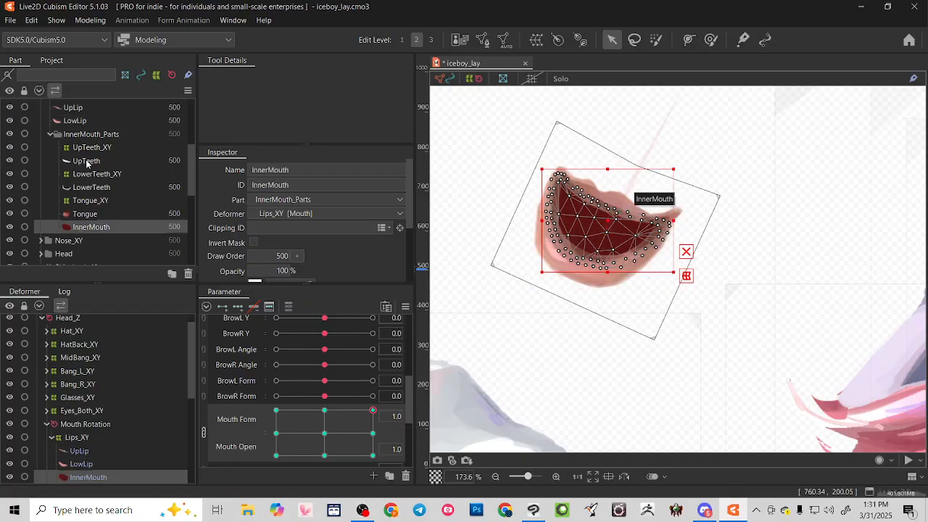
pyautogui.click(96, 122)
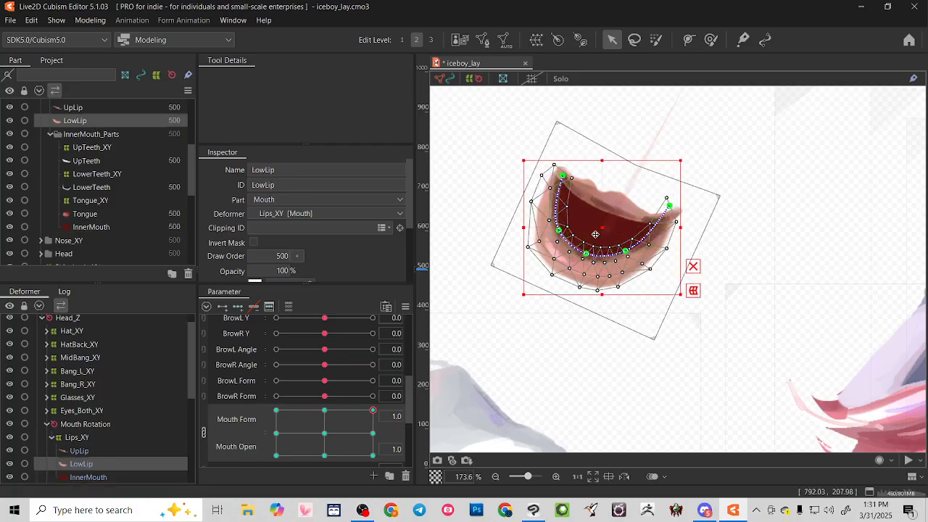
pyautogui.moveTo(595, 233); pyautogui.dragTo(568, 303)
pyautogui.click(88, 109)
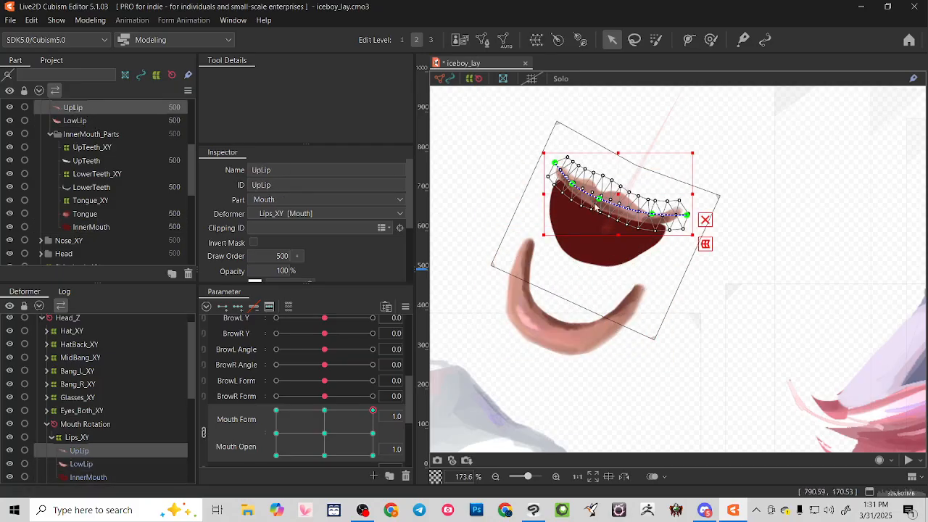
pyautogui.moveTo(620, 194); pyautogui.dragTo(651, 150)
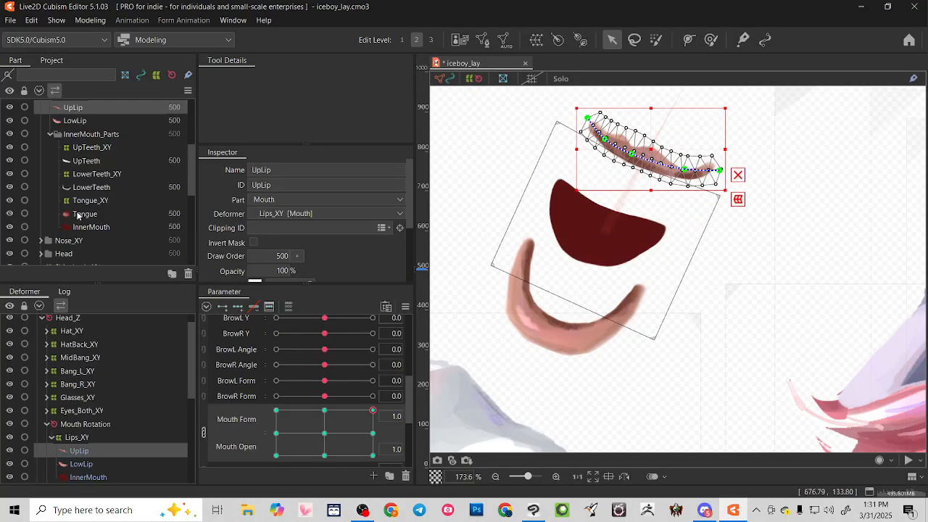
# Move the Tongue off the face to the empty canvas beside the detached mouth parts and clear its clipping ID.
pyautogui.click(78, 215)
pyautogui.scroll(-5, 761, 386)
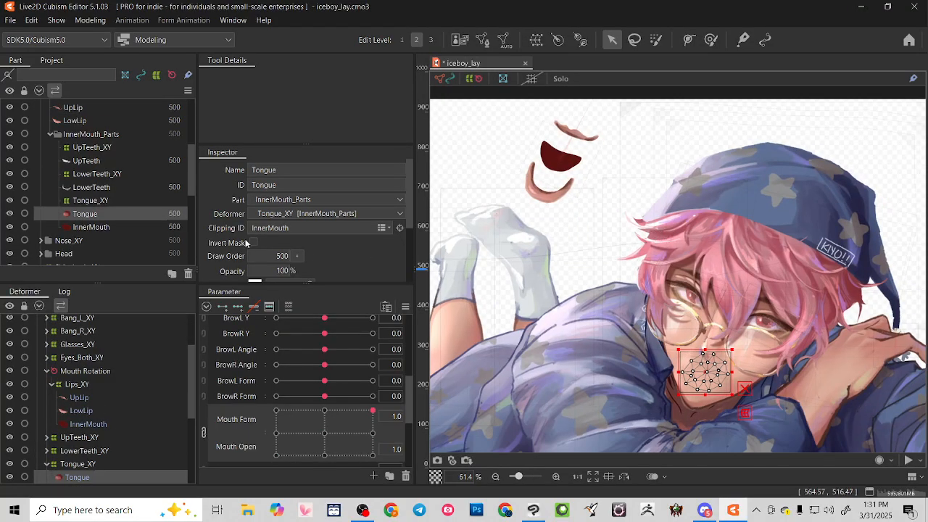
pyautogui.moveTo(705, 372); pyautogui.dragTo(553, 166)
pyautogui.scroll(5, 552, 166)
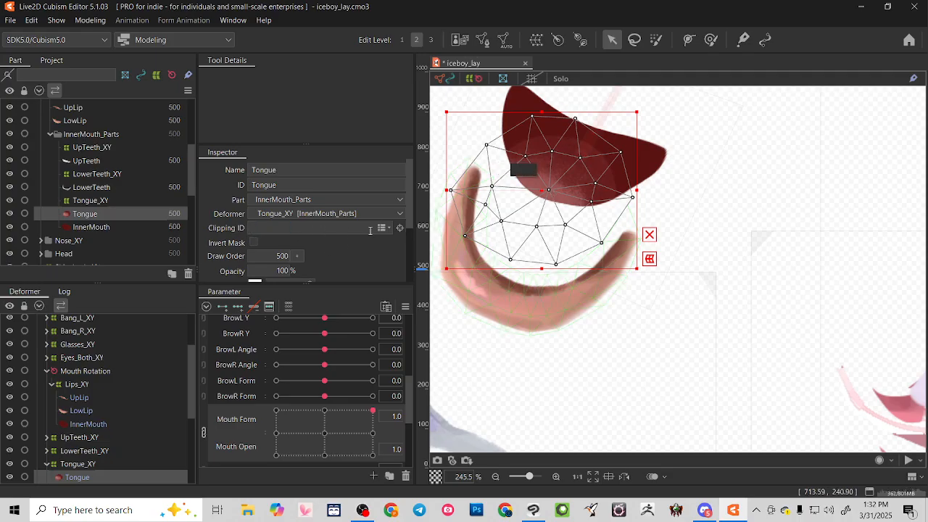
pyautogui.moveTo(544, 193); pyautogui.dragTo(818, 187)
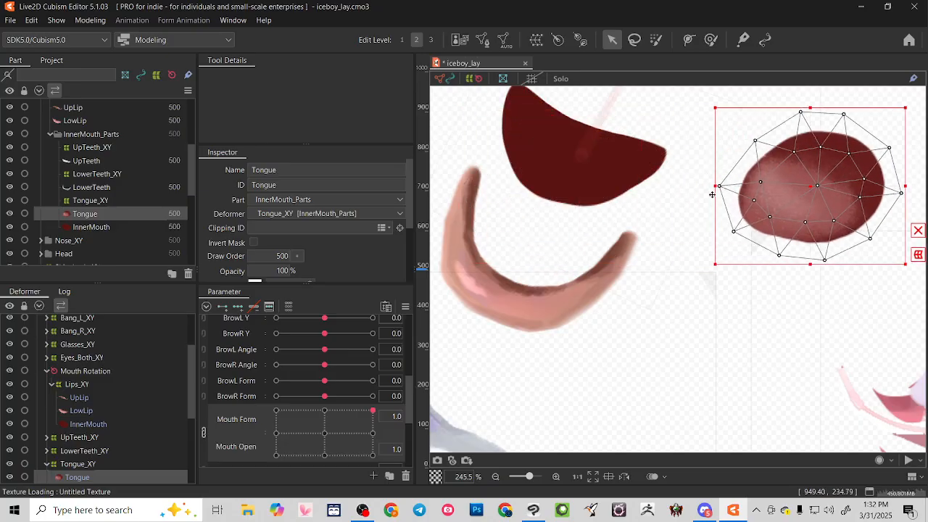
pyautogui.moveTo(600, 178); pyautogui.dragTo(583, 303)
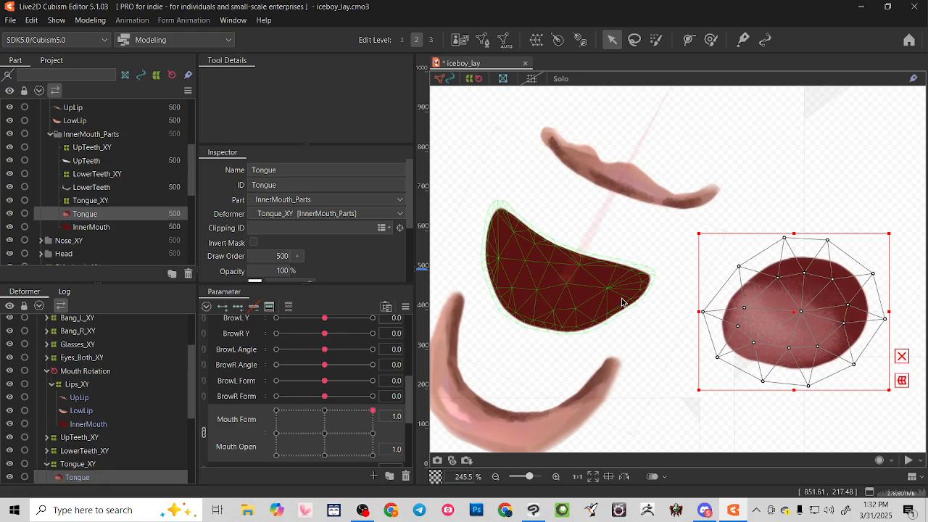
# Pose the mouth at Mouth Form -1.0 and Mouth Open 1.0 and examine the shape of the InnerMouth mesh.
pyautogui.moveTo(327, 430); pyautogui.dragTo(232, 351)
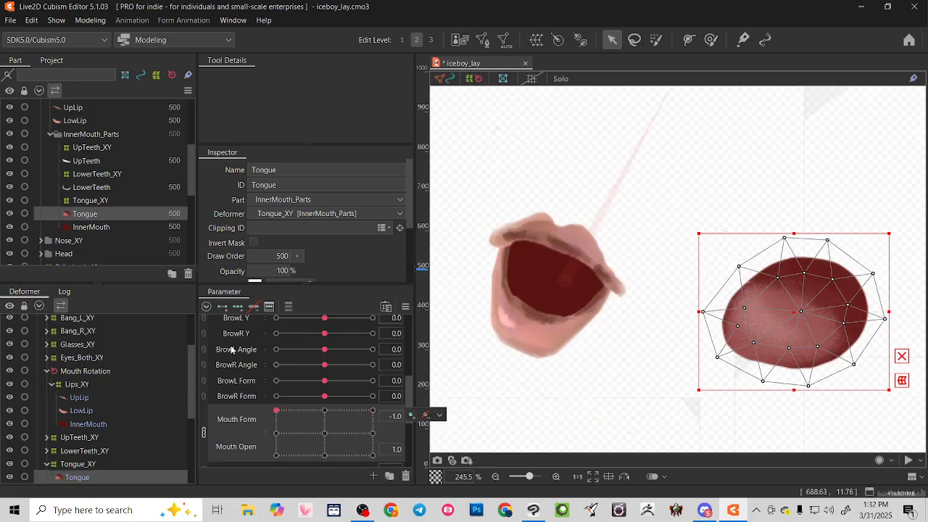
pyautogui.click(77, 227)
pyautogui.scroll(2, 551, 267)
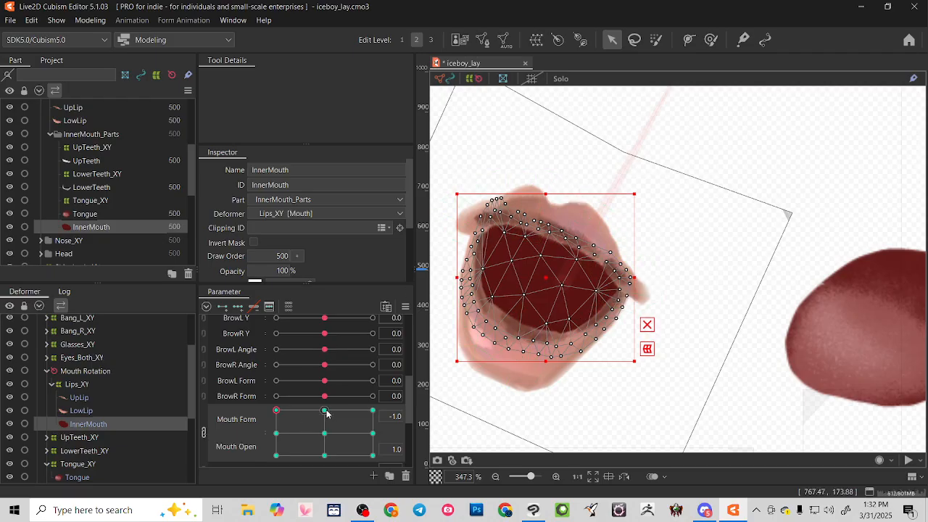
pyautogui.moveTo(327, 414); pyautogui.dragTo(276, 412)
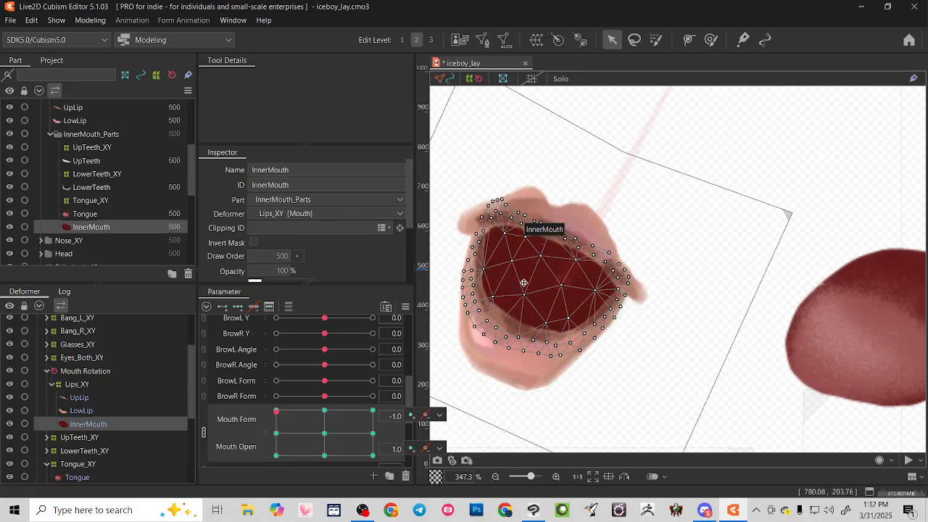
pyautogui.moveTo(525, 281); pyautogui.dragTo(489, 263)
pyautogui.moveTo(544, 280)
pyautogui.mouseDown()
pyautogui.moveTo(520, 266)
pyautogui.moveTo(553, 280)
pyautogui.moveTo(544, 281)
pyautogui.mouseUp()
# Move the detached Tongue closer to the mouth so both sit next to each other.
pyautogui.click(91, 187)
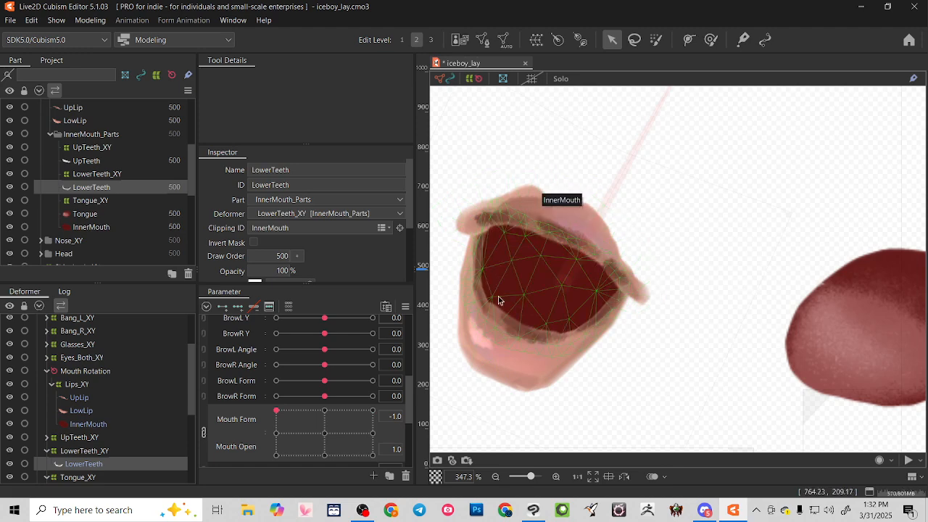
pyautogui.scroll(-2, 863, 340)
pyautogui.click(865, 337)
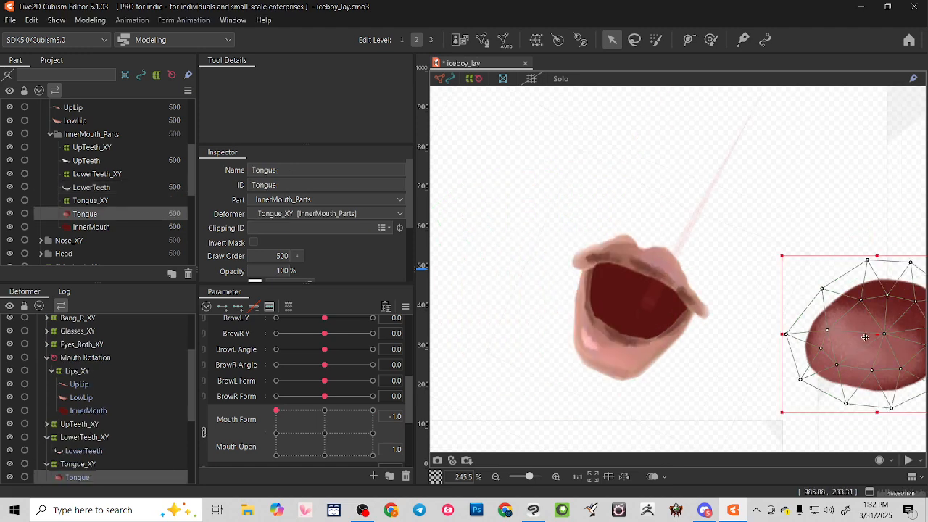
pyautogui.moveTo(875, 332); pyautogui.dragTo(773, 345)
pyautogui.scroll(-3, 72, 201)
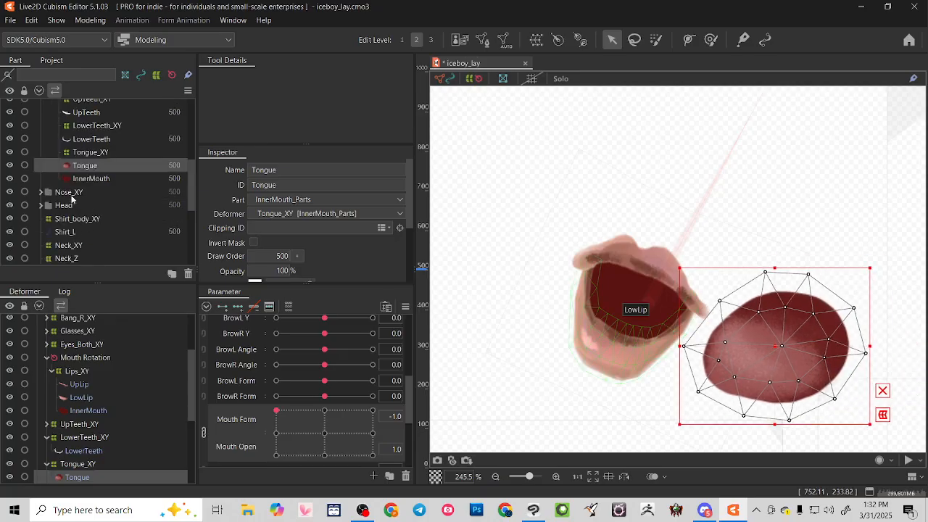
# Clear the clipping IDs of UpTeeth and LowerTeeth and move both off the face to the other side of the mouth from the tongue.
pyautogui.click(81, 140)
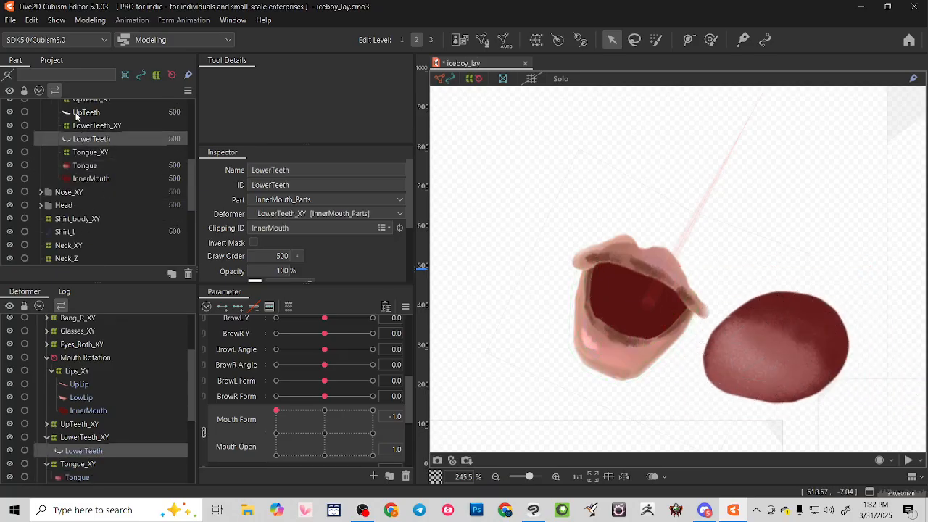
pyautogui.keyDown('shift'); pyautogui.click(76, 114); pyautogui.keyUp('shift')
pyautogui.keyDown('ctrl'); pyautogui.click(79, 127); pyautogui.keyUp('ctrl')
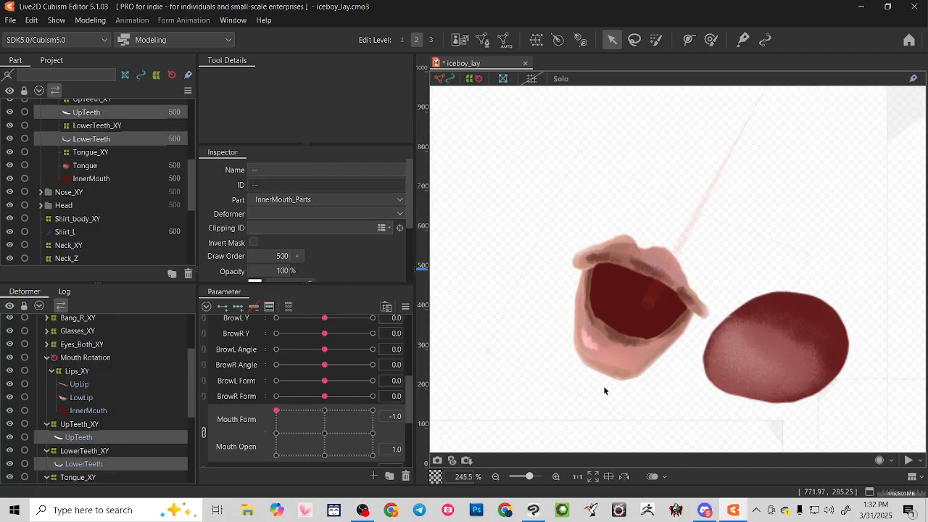
pyautogui.scroll(-6, 604, 390)
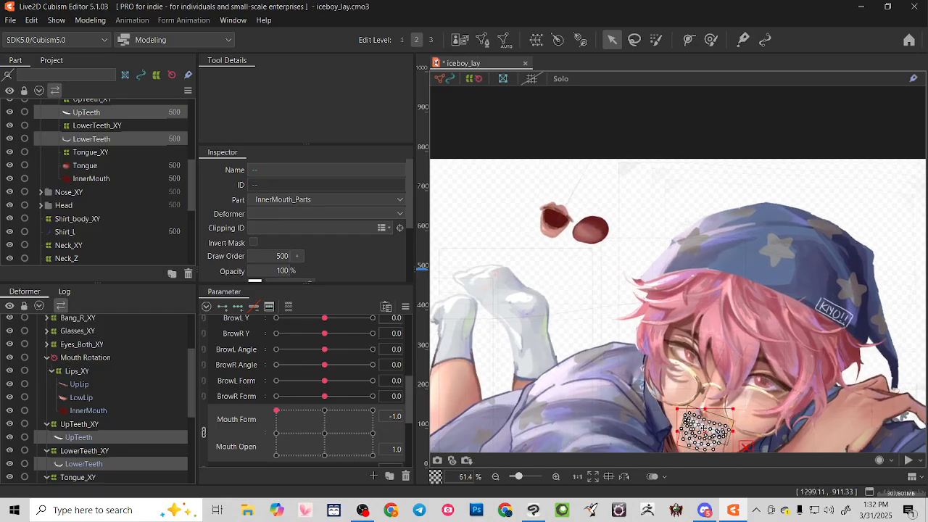
pyautogui.moveTo(689, 423); pyautogui.dragTo(496, 205)
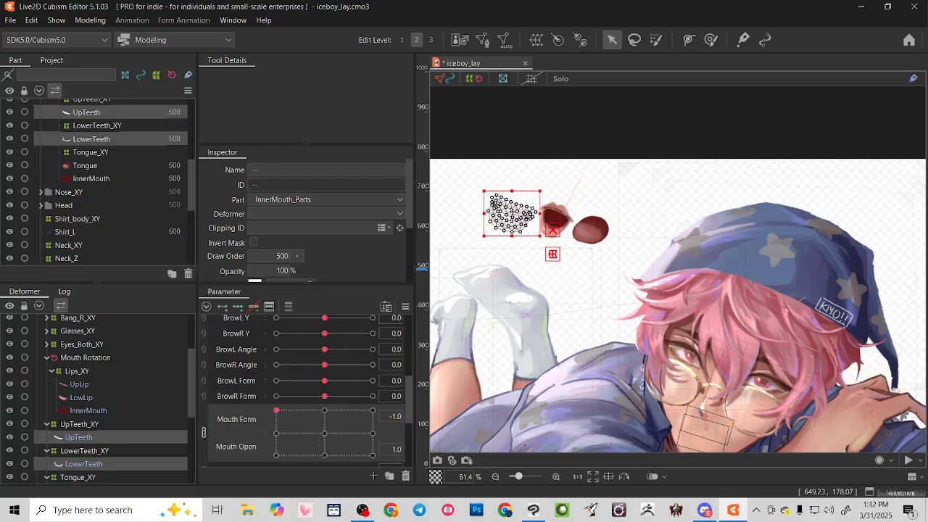
pyautogui.click(562, 190)
pyautogui.scroll(6, 493, 230)
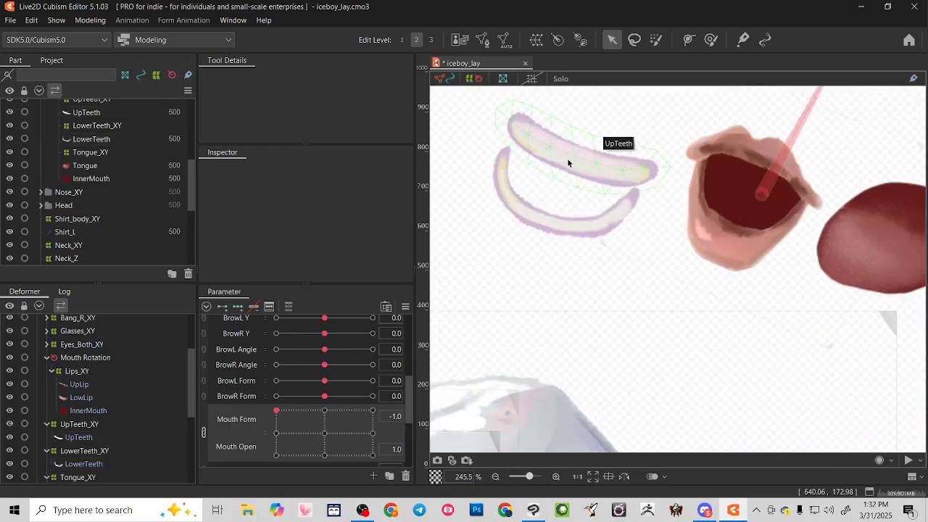
# Nudge the UpTeeth slightly away from the LowerTeeth and deselect them.
pyautogui.click(567, 158)
pyautogui.moveTo(571, 154); pyautogui.dragTo(578, 148)
pyautogui.hotkey('ctrl', 'z')
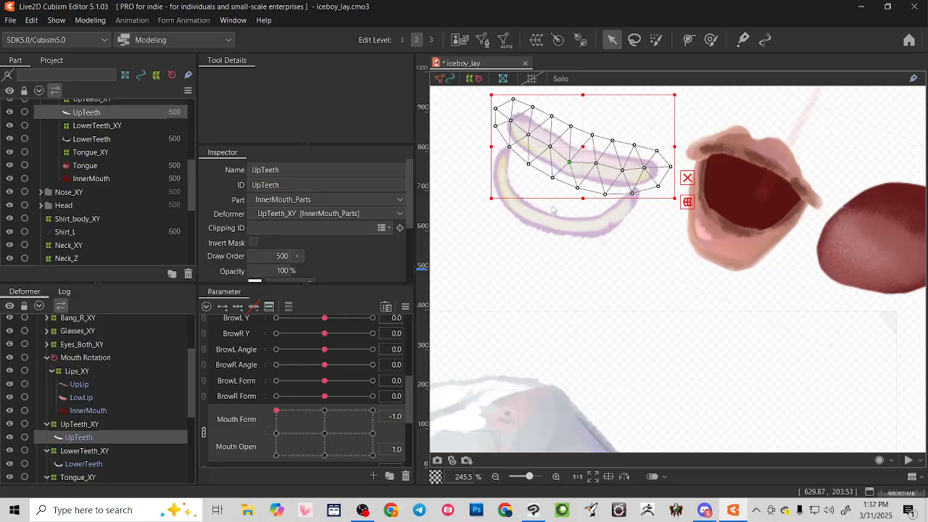
pyautogui.hotkey('ctrl', 'y')
pyautogui.scroll(-4, 593, 264)
pyautogui.click(519, 174)
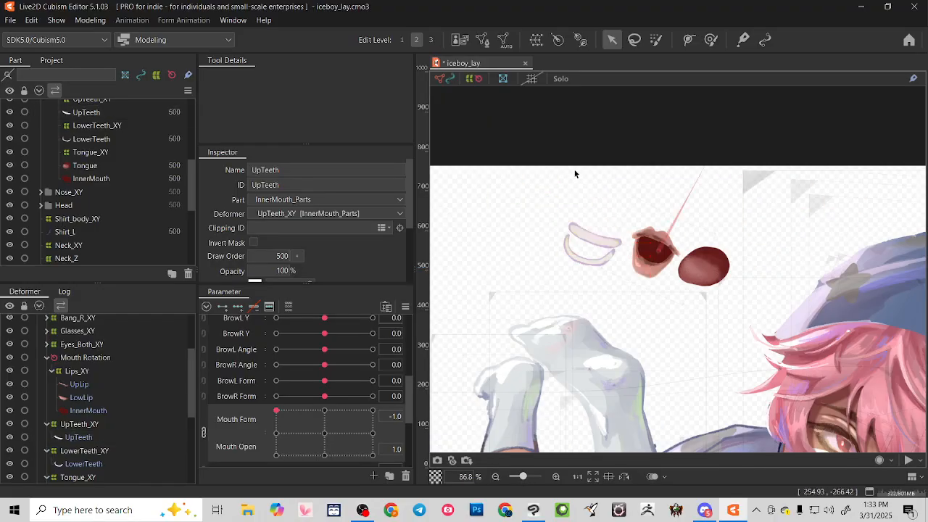
# Review the detached teeth, mouth and tongue beside the character, and close the iceboy_lay model.
pyautogui.scroll(-1, 684, 315)
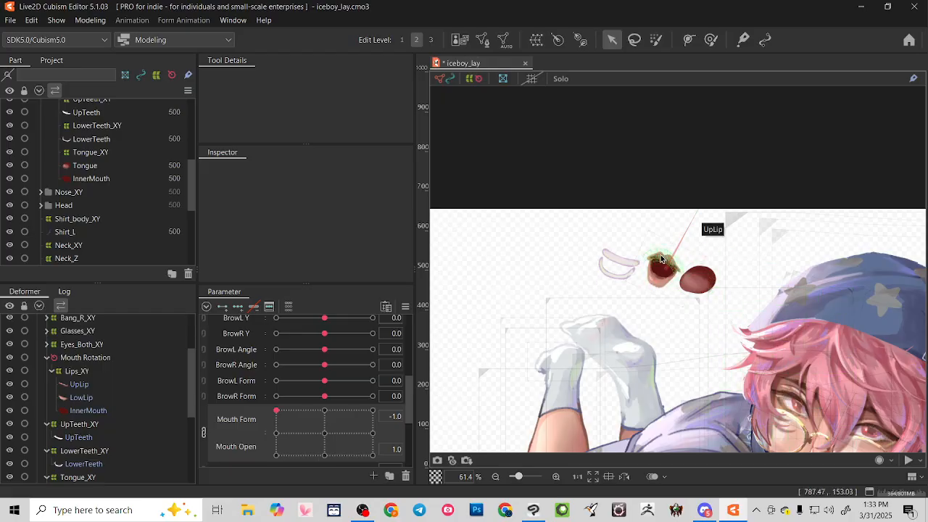
pyautogui.moveTo(709, 348); pyautogui.dragTo(623, 236)
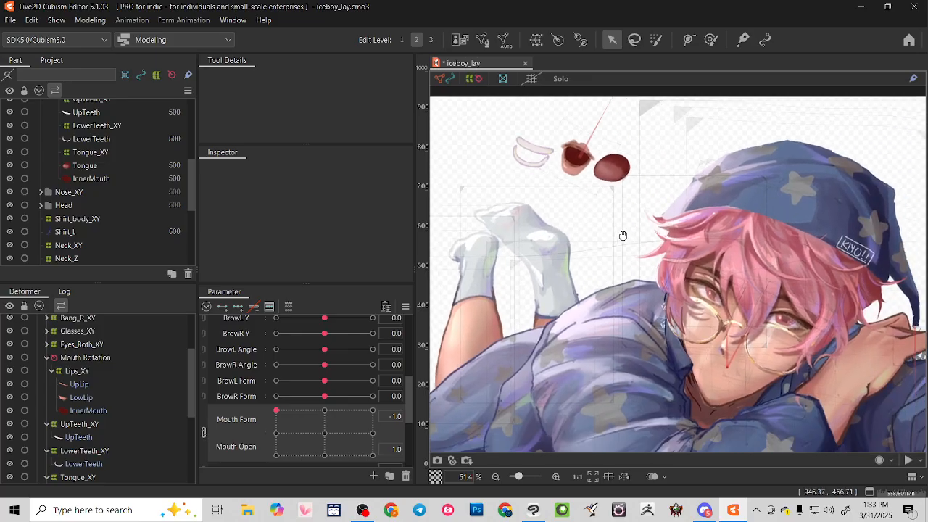
pyautogui.click(526, 64)
pyautogui.click(461, 270)
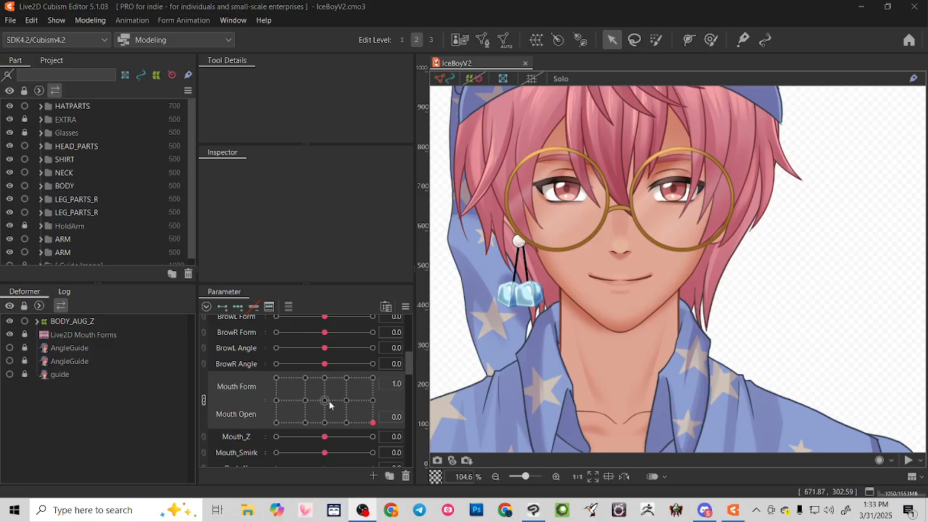
# Preview the IceBoyV2 mouth shapes at Mouth Open 0.5, 1.0 and 0.0 while varying Mouth Form.
pyautogui.click(329, 405)
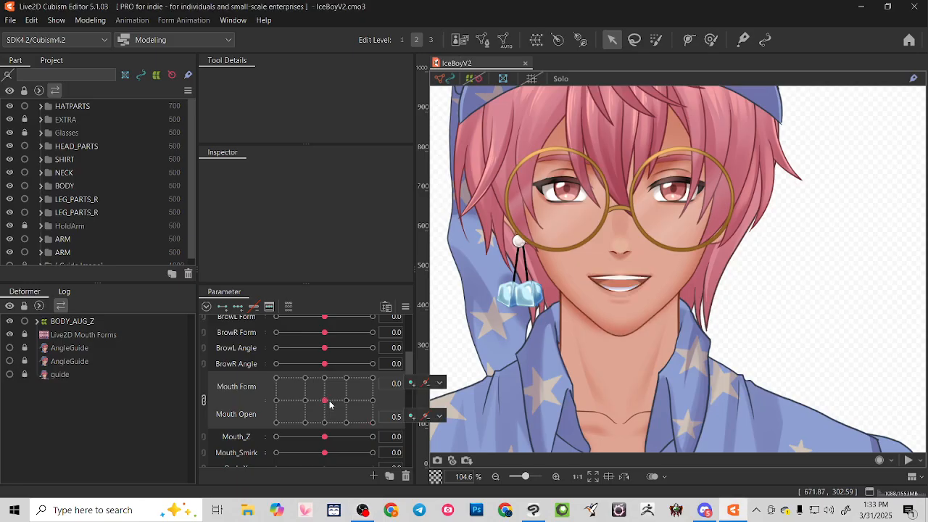
pyautogui.moveTo(329, 404); pyautogui.dragTo(352, 342)
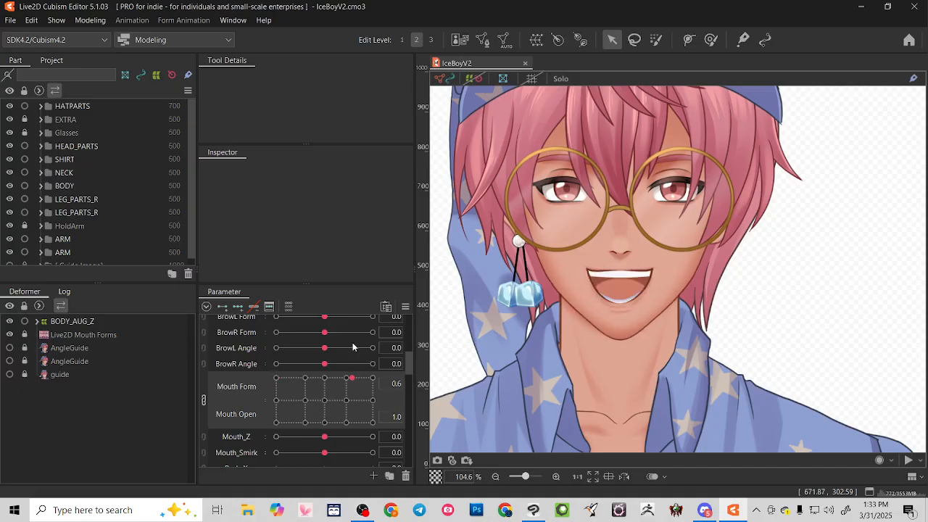
pyautogui.moveTo(415, 364); pyautogui.dragTo(412, 440)
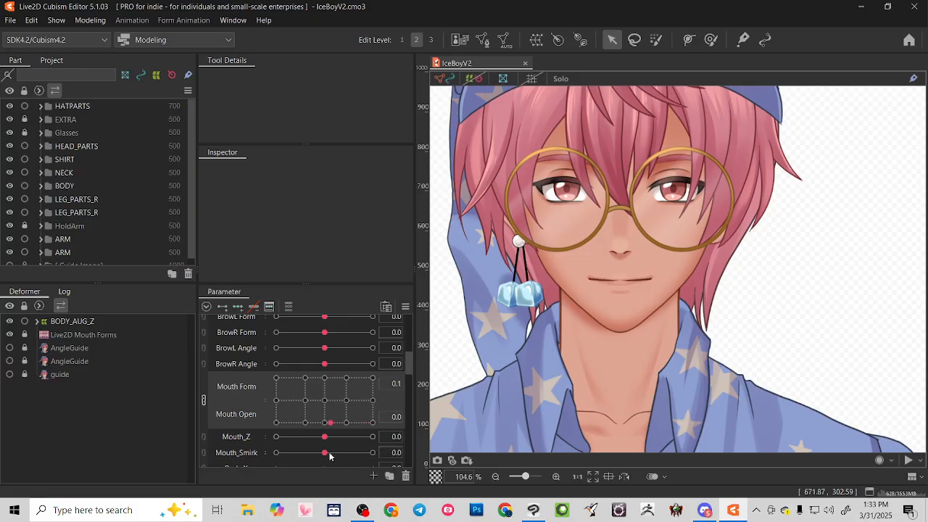
# Preview the closed mouth at Mouth Form -0.2 and other Mouth Form and Mouth Open combinations, and return both parameters to 0.0.
pyautogui.moveTo(330, 423); pyautogui.dragTo(331, 444)
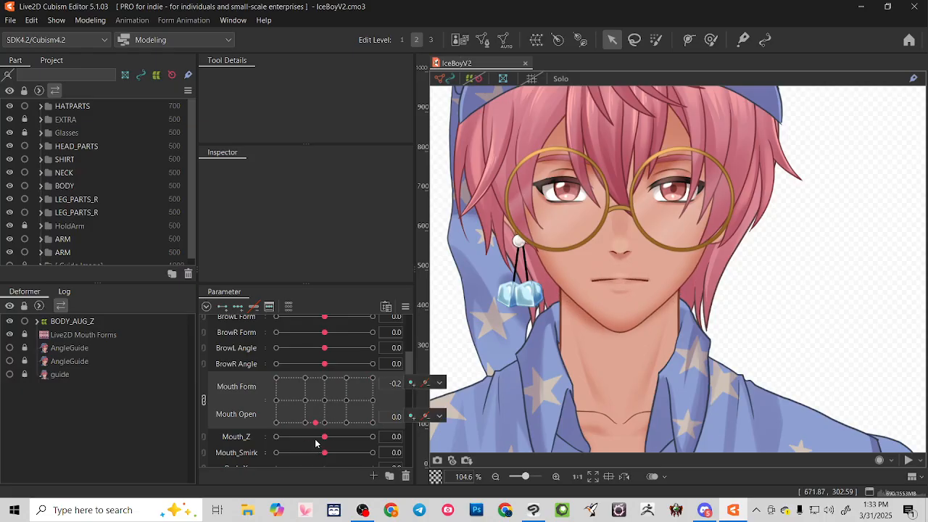
pyautogui.click(325, 424)
pyautogui.moveTo(326, 426); pyautogui.dragTo(231, 379)
pyautogui.moveTo(221, 347); pyautogui.dragTo(326, 424)
# Move the UpperLip's LipLine, LipHighlight, LipShade and LipSkin together off the face beside the character and inspect the detached lip.
pyautogui.scroll(3, 618, 271)
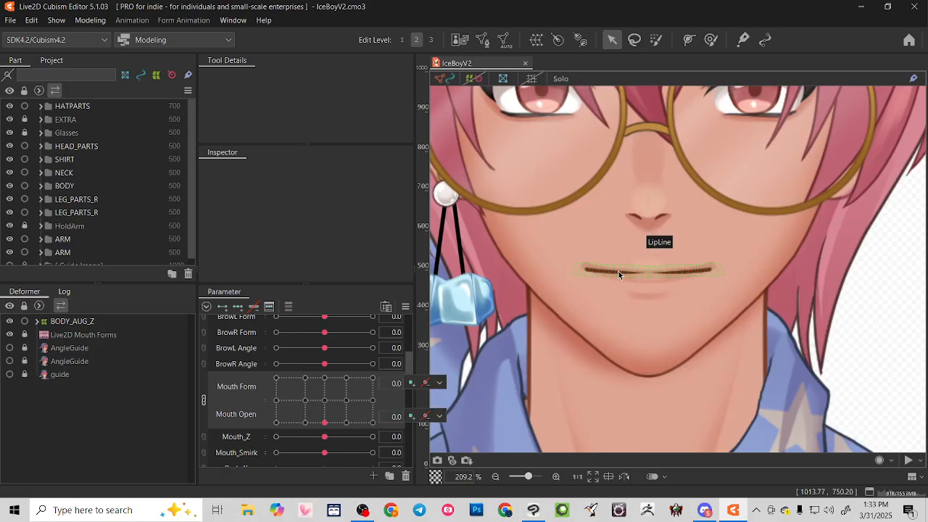
pyautogui.click(671, 271)
pyautogui.scroll(-1, 135, 235)
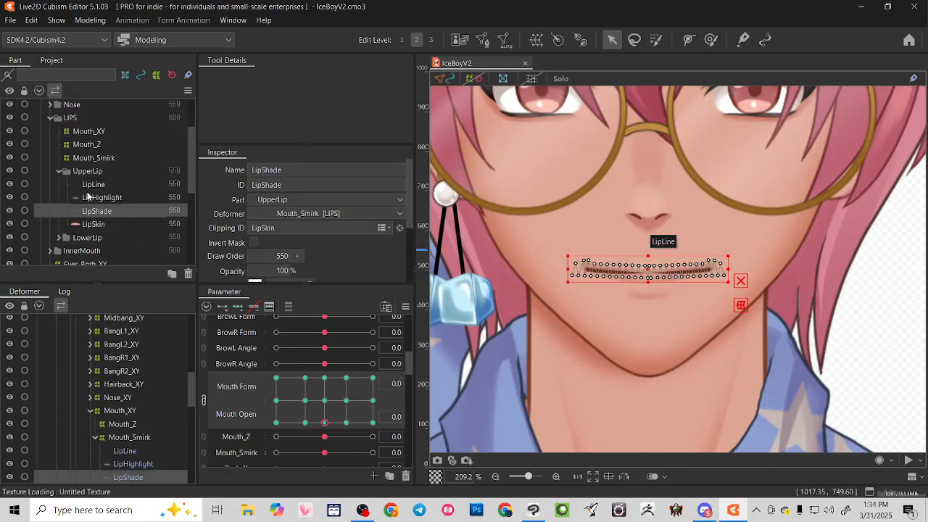
pyautogui.click(92, 186)
pyautogui.keyDown('shift'); pyautogui.click(89, 224); pyautogui.keyUp('shift')
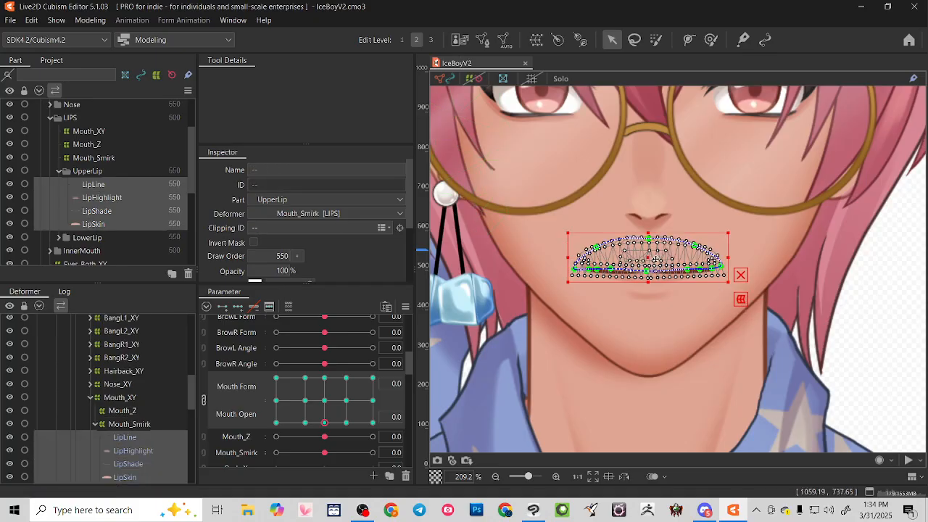
pyautogui.moveTo(657, 260); pyautogui.dragTo(792, 262)
pyautogui.click(781, 294)
pyautogui.moveTo(776, 293); pyautogui.dragTo(644, 286)
pyautogui.scroll(4, 636, 284)
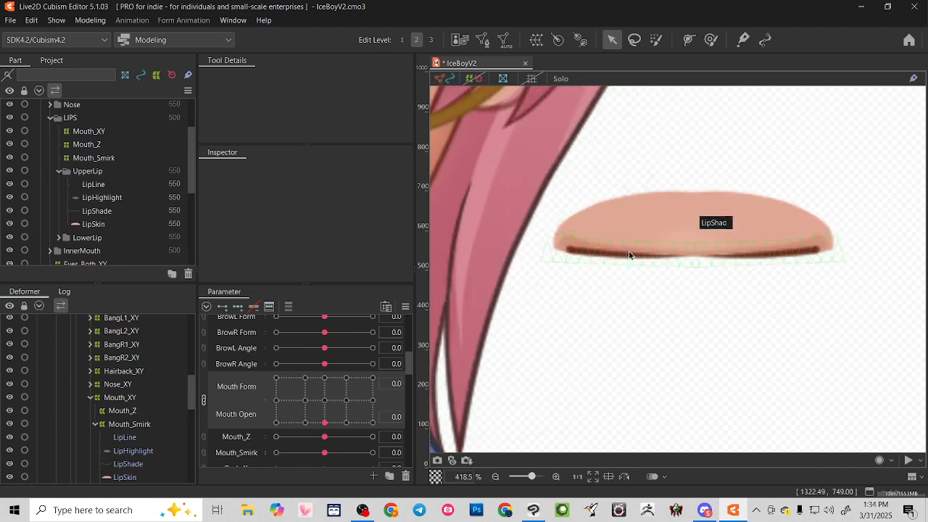
pyautogui.scroll(-2, 776, 261)
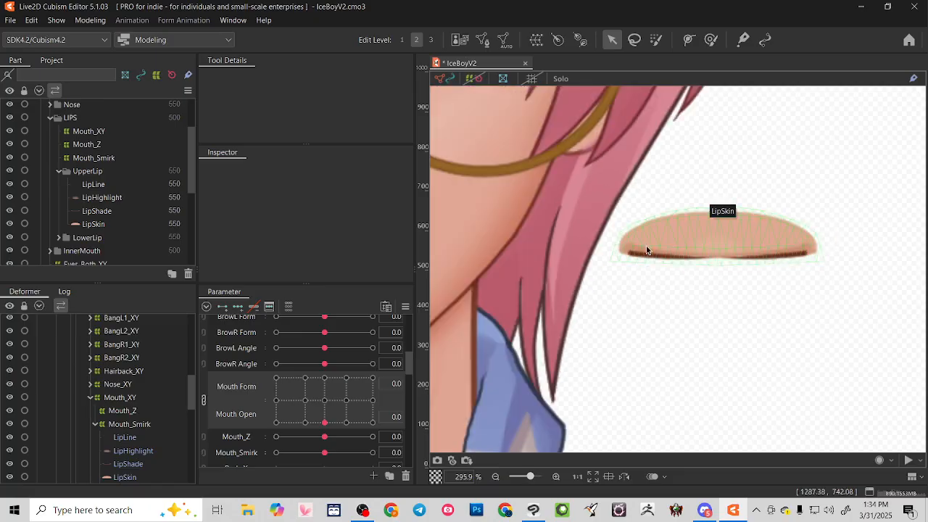
pyautogui.scroll(2, 652, 247)
# Undo the upper lip move so the four layers sit on the face, still selected.
pyautogui.hotkey('ctrl', 'z')
pyautogui.hotkey('ctrl', 'z')
pyautogui.hotkey('ctrl', 'z')
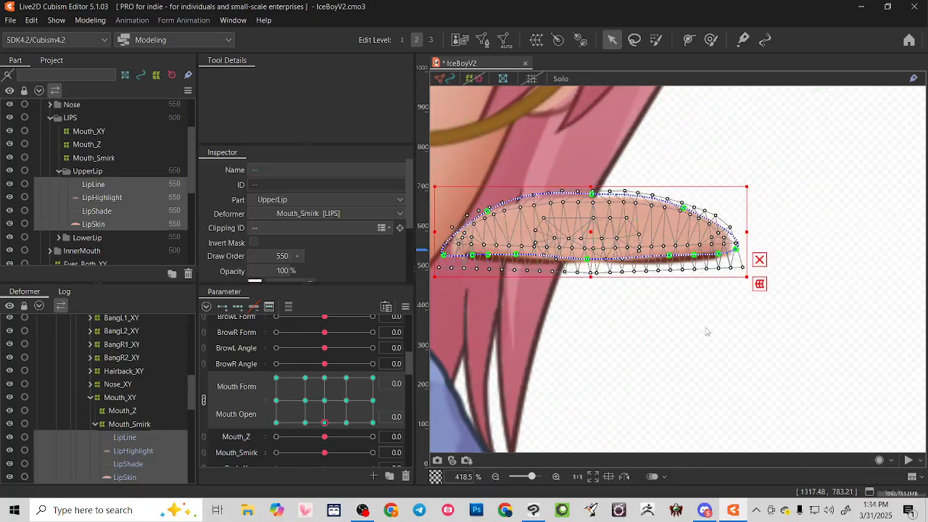
pyautogui.moveTo(549, 311); pyautogui.dragTo(640, 285)
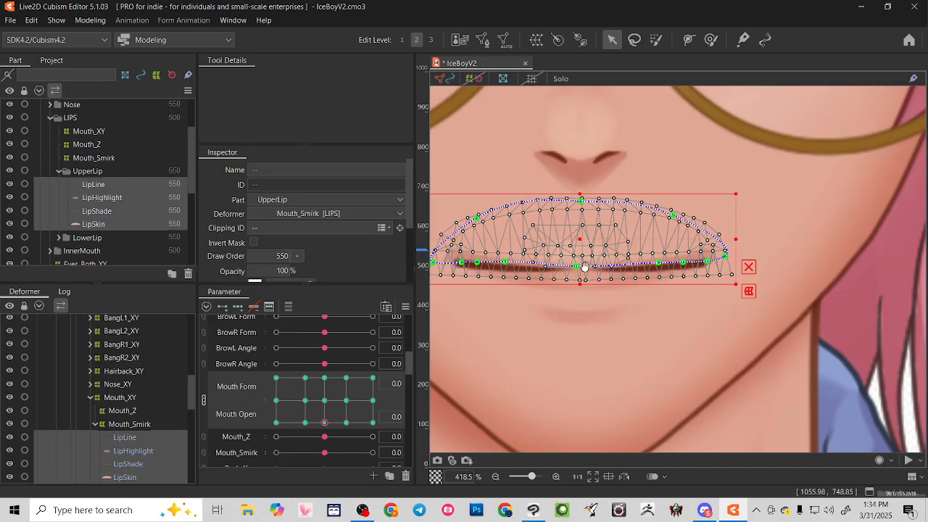
# Try to bend the upper lip's lower edge upward with two deform path points, and undo both bends.
pyautogui.moveTo(569, 298); pyautogui.dragTo(614, 296)
pyautogui.moveTo(621, 264); pyautogui.dragTo(621, 225)
pyautogui.moveTo(553, 259); pyautogui.dragTo(550, 231)
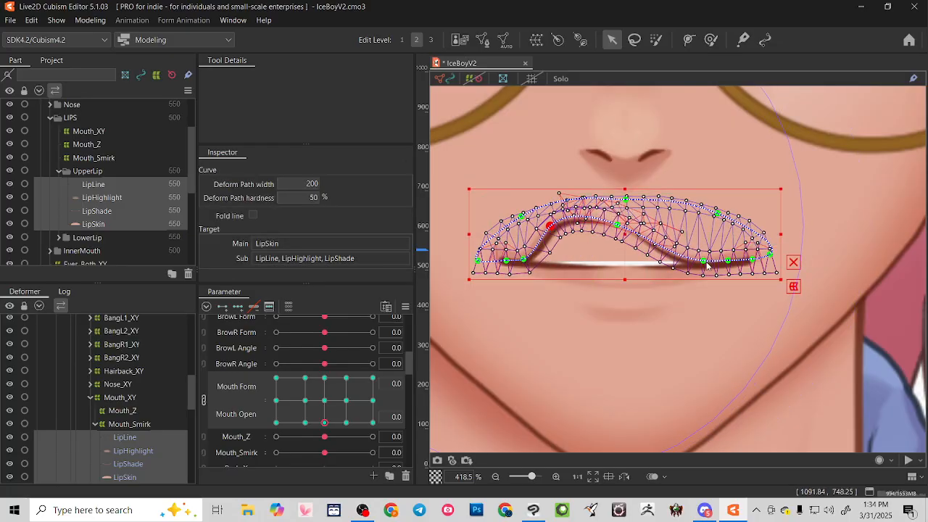
pyautogui.hotkey('ctrl', 'z')
pyautogui.hotkey('ctrl', 'z')
# Try a dip in the upper lip's top edge by lowering its centre path point and adjusting the side points, and undo it.
pyautogui.scroll(-5, 690, 266)
pyautogui.scroll(4, 693, 265)
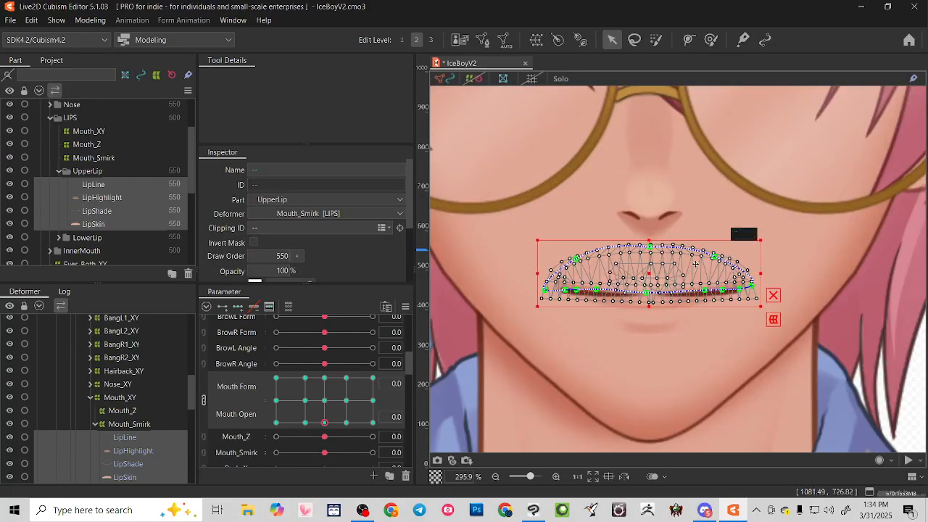
pyautogui.moveTo(651, 245); pyautogui.dragTo(649, 262)
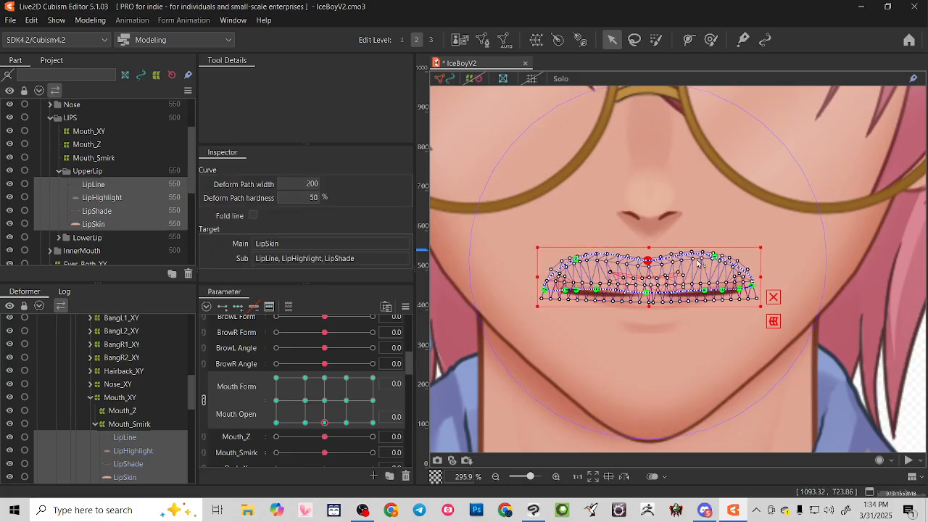
pyautogui.scroll(2, 599, 259)
pyautogui.moveTo(566, 261); pyautogui.dragTo(562, 264)
pyautogui.moveTo(765, 260); pyautogui.dragTo(766, 262)
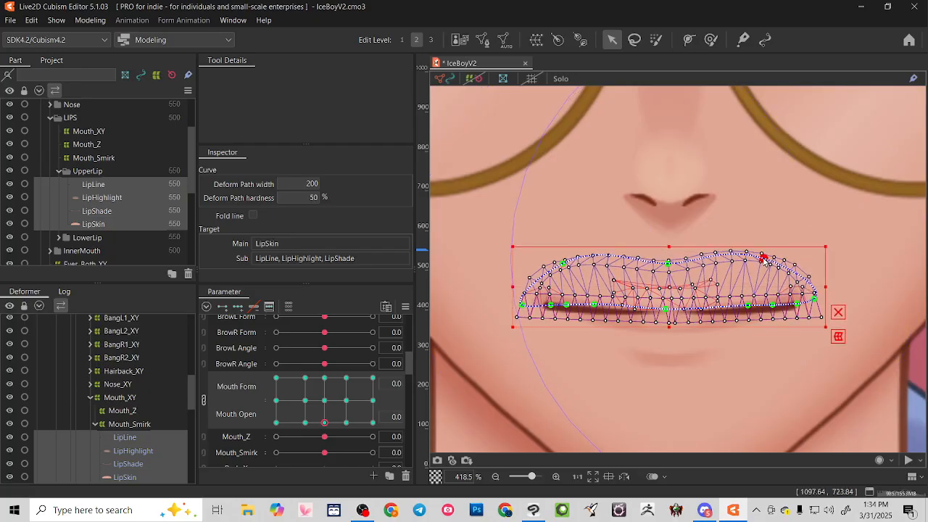
pyautogui.hotkey('ctrl', 'z')
pyautogui.hotkey('ctrl', 'z')
pyautogui.hotkey('ctrl', 'z')
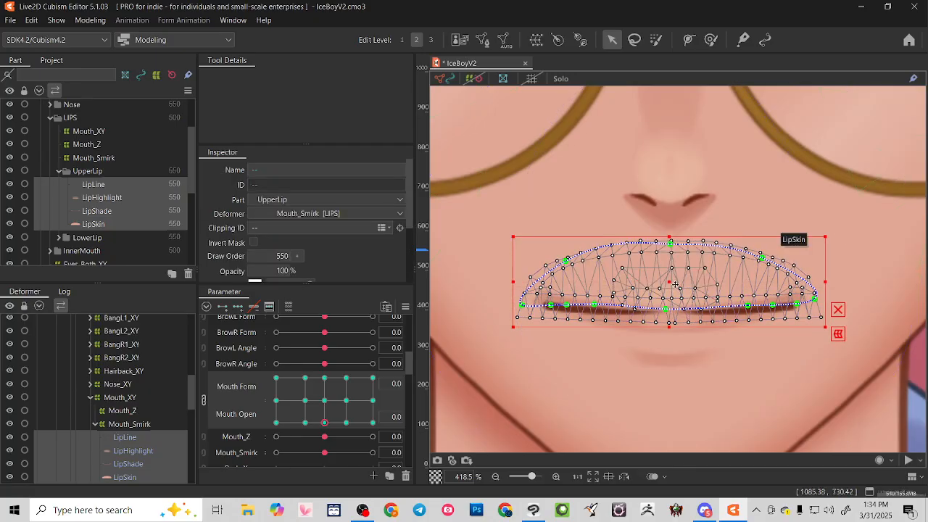
# Move the upper LipSkin and LipShade one after the other off the face, and select LipLine.
pyautogui.click(79, 173)
pyautogui.click(81, 184)
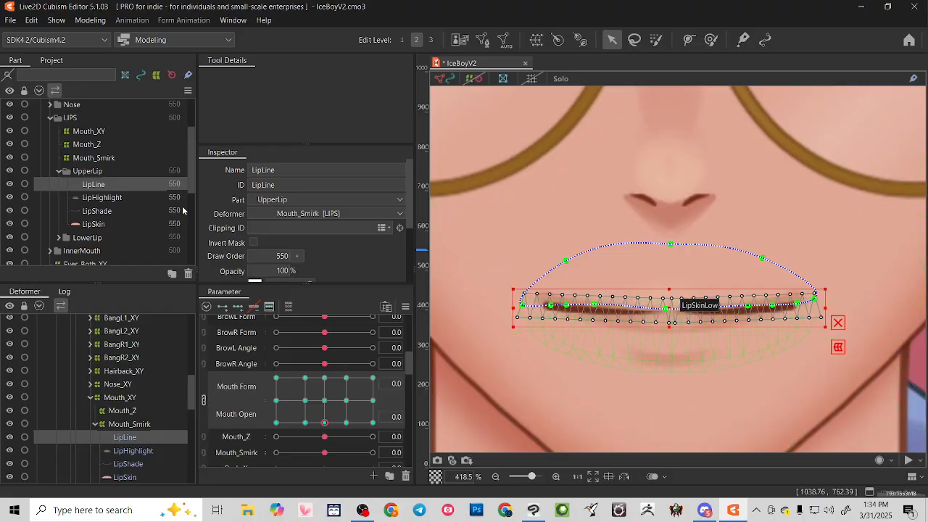
pyautogui.click(93, 224)
pyautogui.scroll(-3, 642, 264)
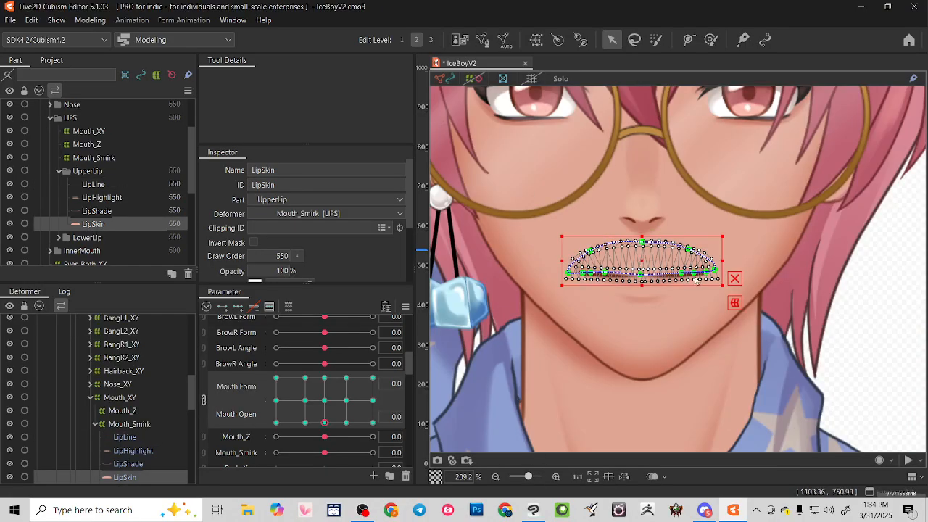
pyautogui.scroll(-3, 696, 282)
pyautogui.moveTo(602, 255); pyautogui.dragTo(876, 265)
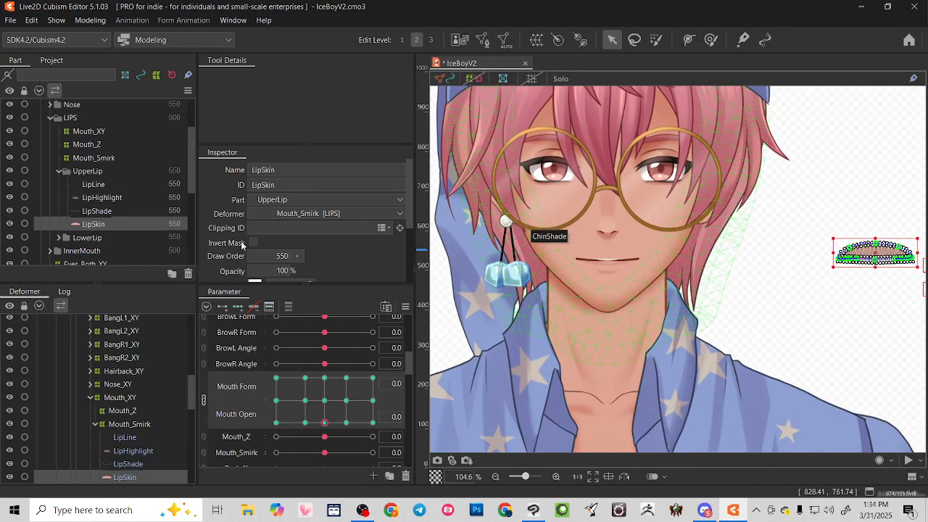
pyautogui.click(126, 212)
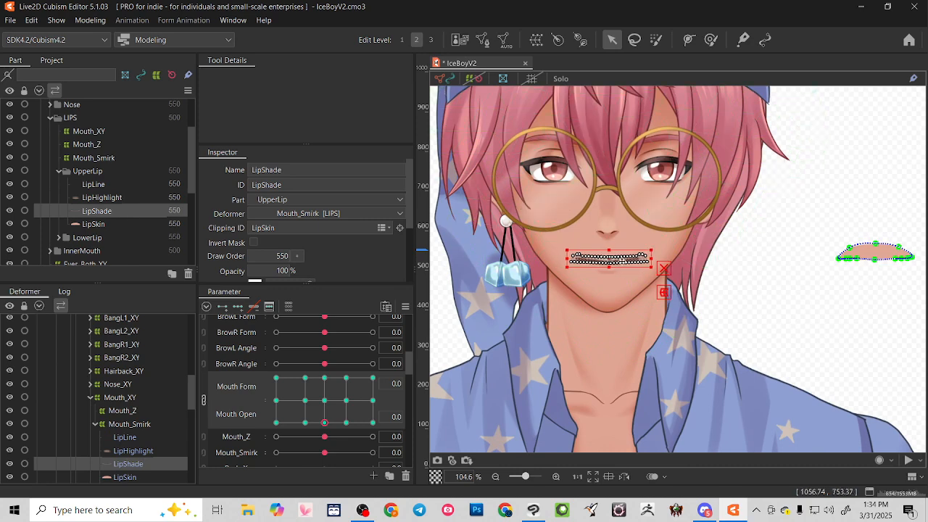
pyautogui.moveTo(612, 259); pyautogui.dragTo(872, 259)
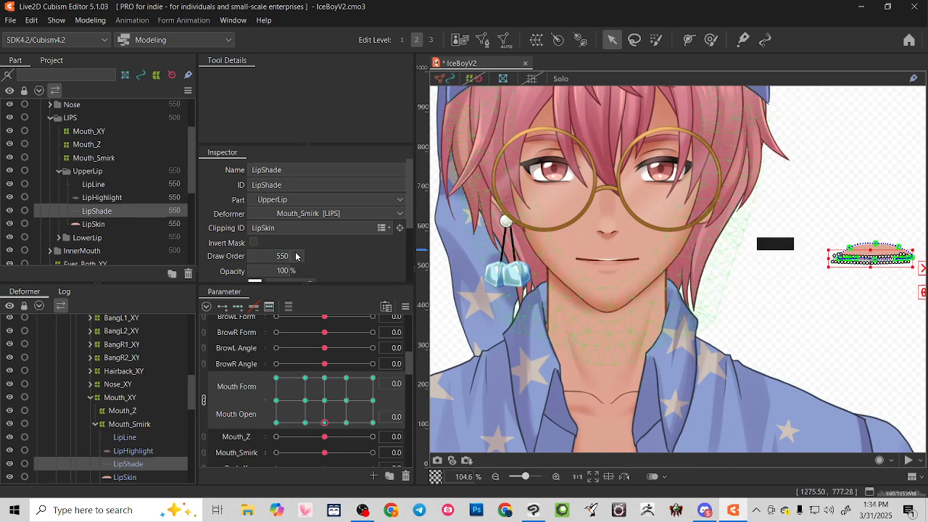
pyautogui.click(87, 199)
pyautogui.click(90, 187)
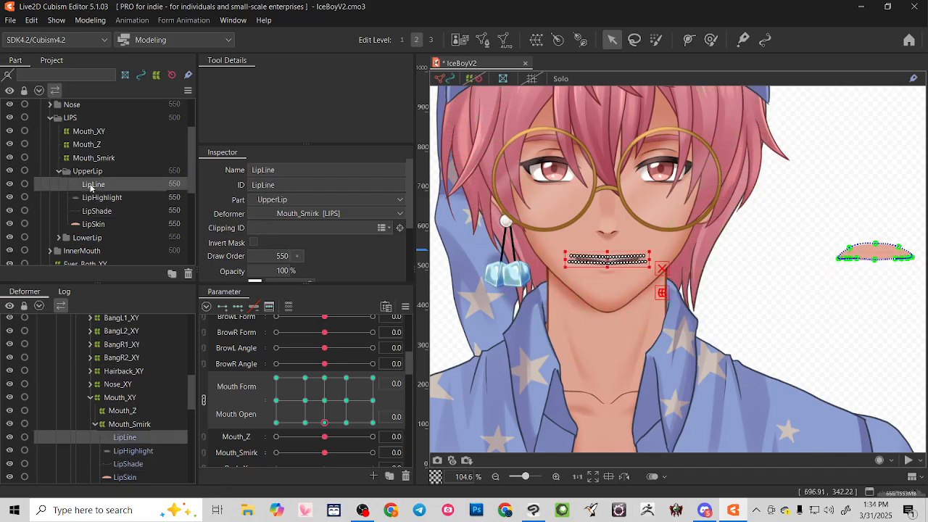
# Undo the separate moves of the upper LipShade and LipSkin.
pyautogui.hotkey('ctrl', 'z')
pyautogui.hotkey('ctrl', 'z')
pyautogui.hotkey('ctrl', 'z')
pyautogui.hotkey('ctrl', 'z')
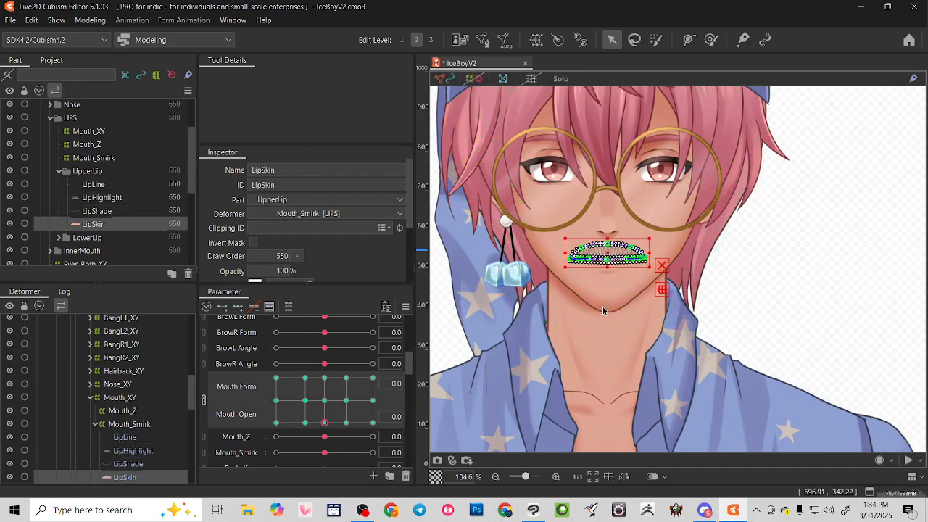
# Select all four UpperLip layers from LipSkin to LipLine, move them off the face beside the character and deselect them.
pyautogui.keyDown('shift'); pyautogui.click(93, 185); pyautogui.keyUp('shift')
pyautogui.scroll(2, 611, 255)
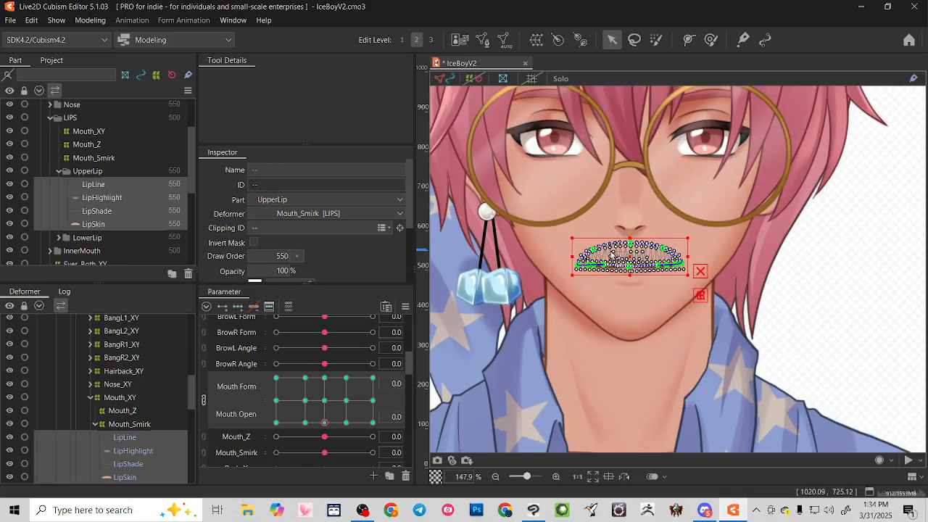
pyautogui.moveTo(633, 259); pyautogui.dragTo(751, 262)
pyautogui.click(857, 318)
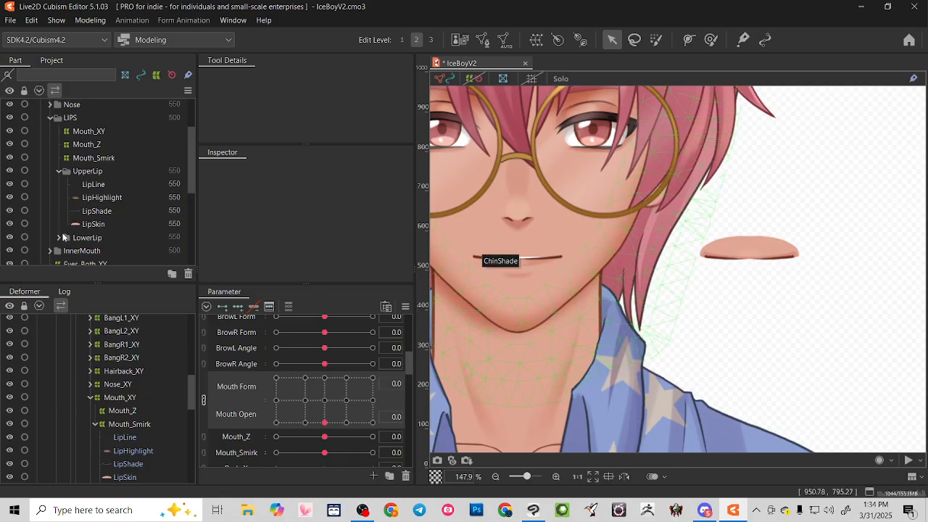
# Expand LowerLip, move its five layers from LipLine to LipSkinLow off the face below the detached upper lip, and deselect them.
pyautogui.click(61, 237)
pyautogui.scroll(-2, 103, 255)
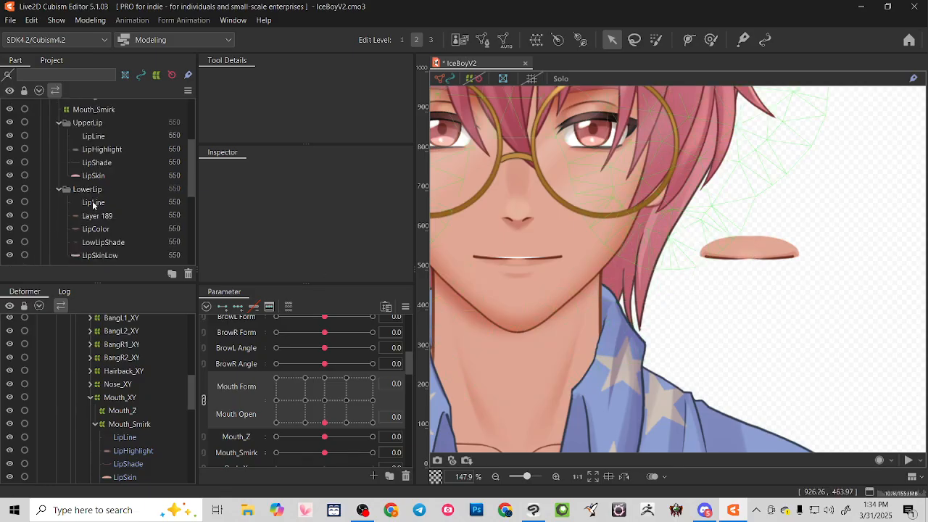
pyautogui.click(93, 203)
pyautogui.scroll(-2, 99, 210)
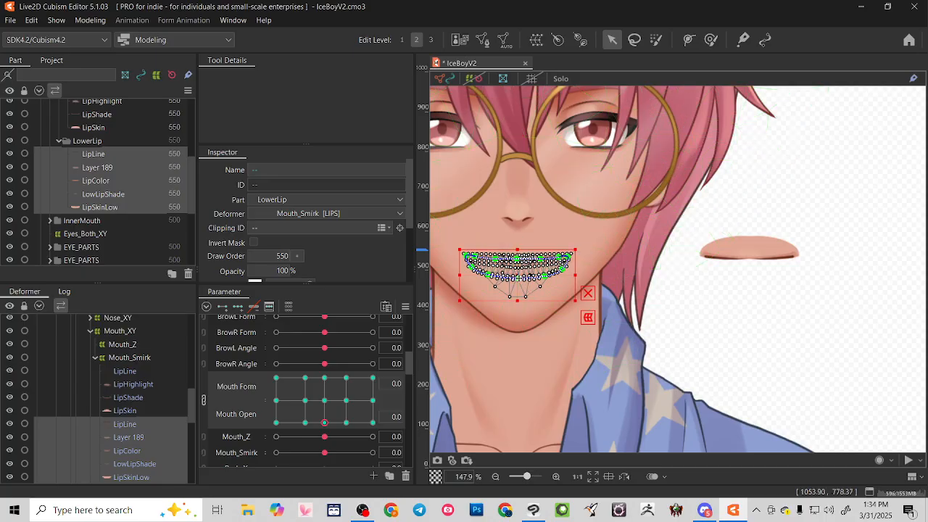
pyautogui.moveTo(517, 274); pyautogui.dragTo(743, 303)
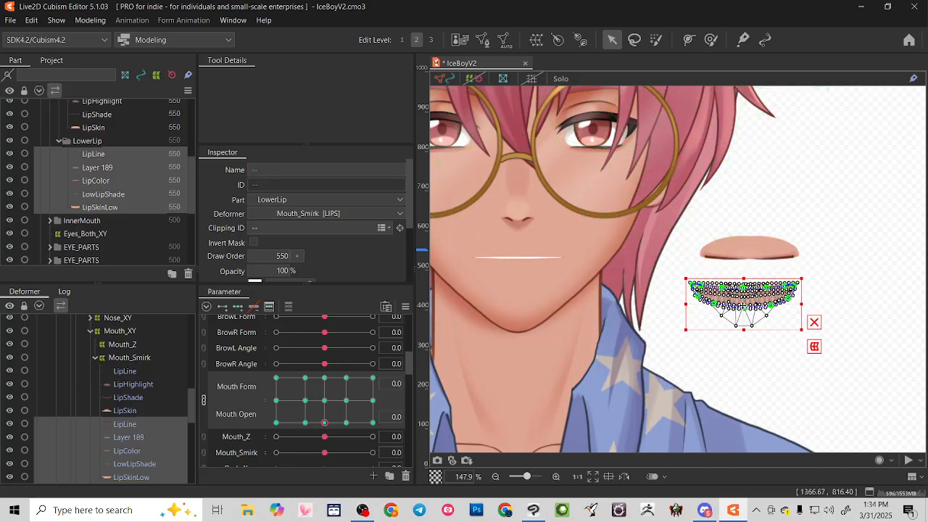
pyautogui.click(818, 249)
# Preview the lipless mouth at Mouth Form -0.2 and Mouth Open 0.6, and undo the moves of both lips.
pyautogui.click(315, 395)
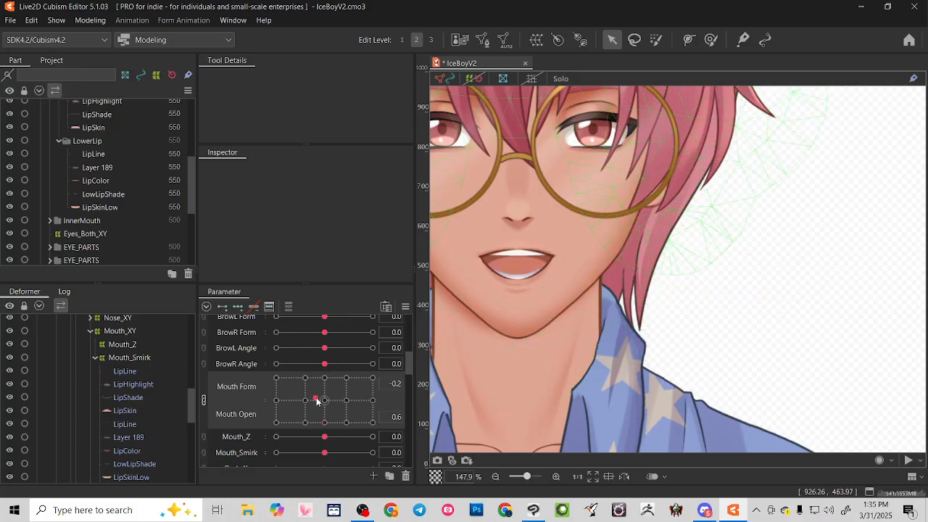
pyautogui.hotkey('ctrl', 'z')
pyautogui.hotkey('ctrl', 'z')
pyautogui.hotkey('ctrl', 'z')
pyautogui.hotkey('ctrl', 'z')
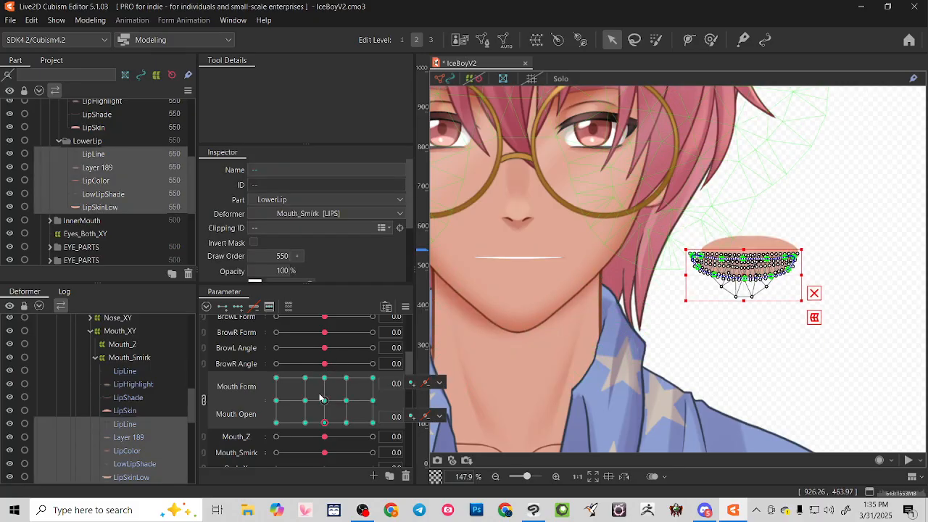
# Collapse the UpperLip and LowerLip groups, and hide and lock both.
pyautogui.scroll(3, 125, 208)
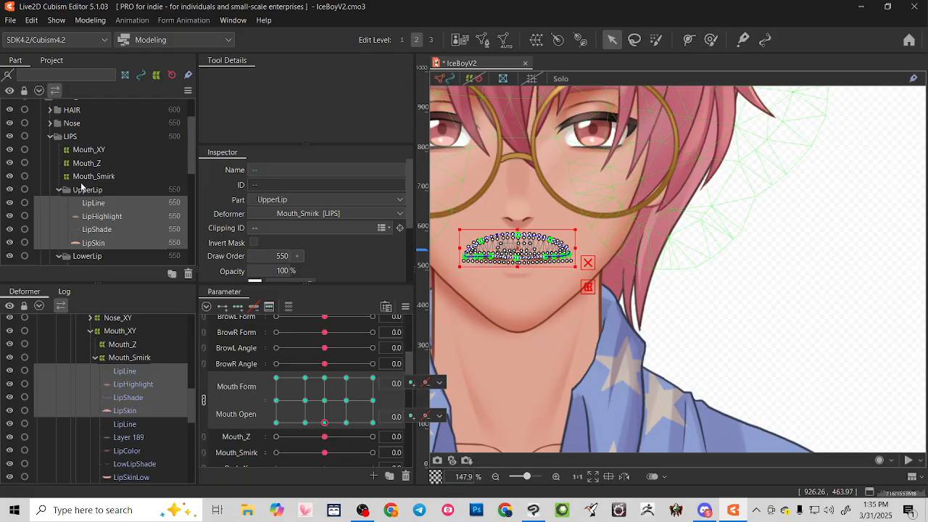
pyautogui.click(59, 189)
pyautogui.click(64, 203)
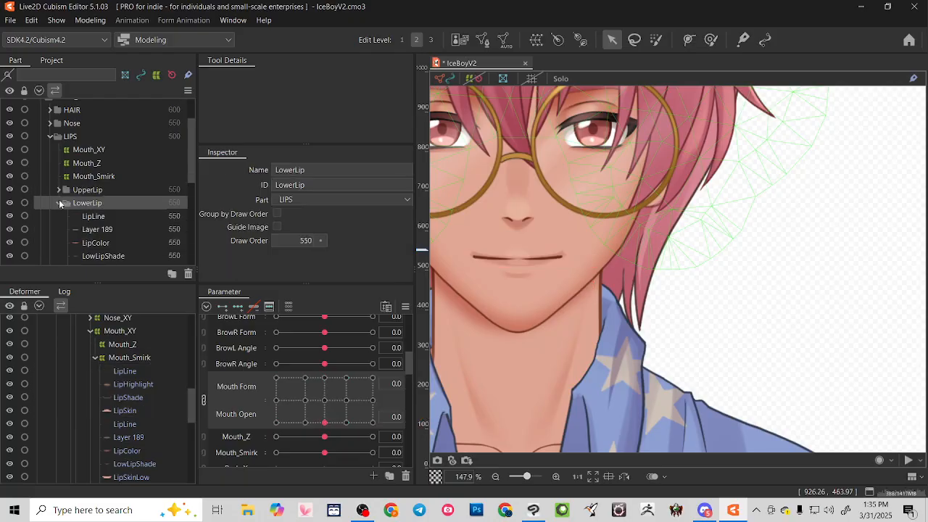
pyautogui.click(59, 203)
pyautogui.click(25, 202)
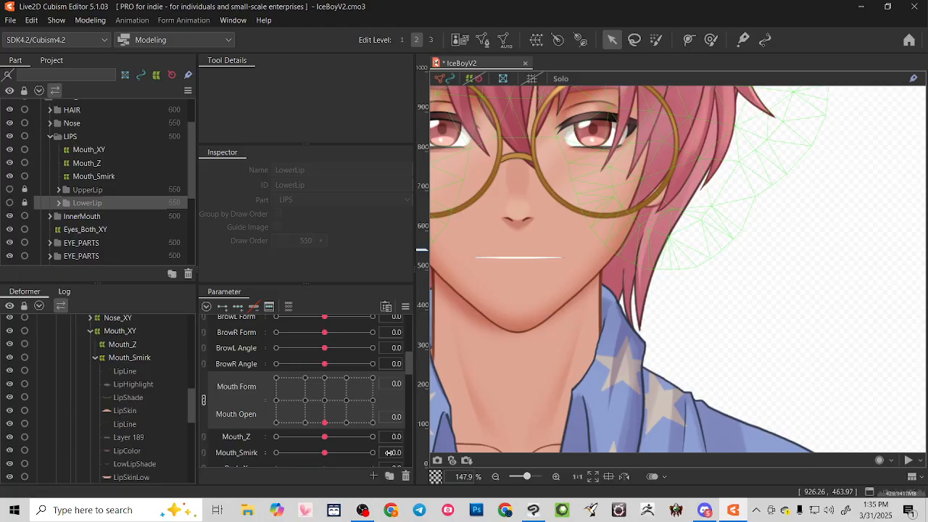
# Preview the inner mouth without lips at Mouth Open 1.0 with Mouth Form -1.0 and 1.0, selecting the InnerMouth mesh.
pyautogui.moveTo(326, 425); pyautogui.dragTo(400, 430)
pyautogui.moveTo(221, 426); pyautogui.dragTo(221, 321)
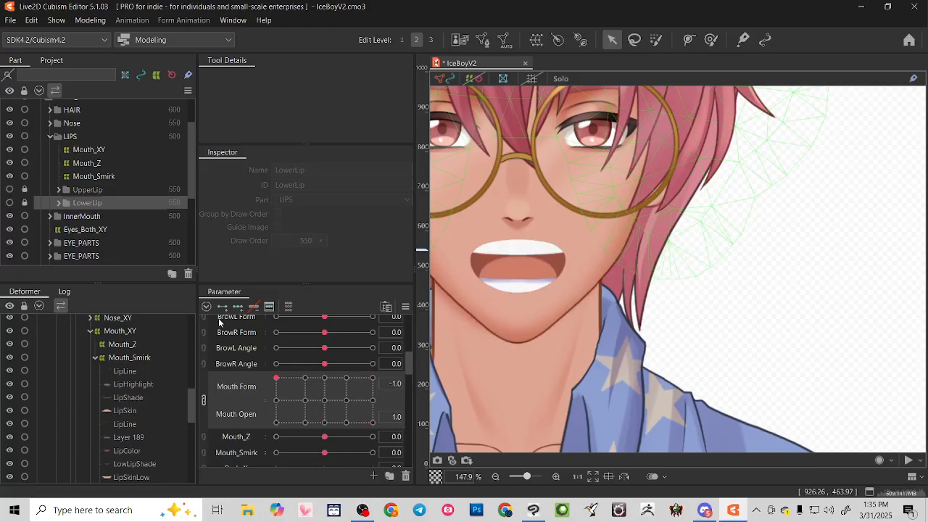
pyautogui.click(489, 261)
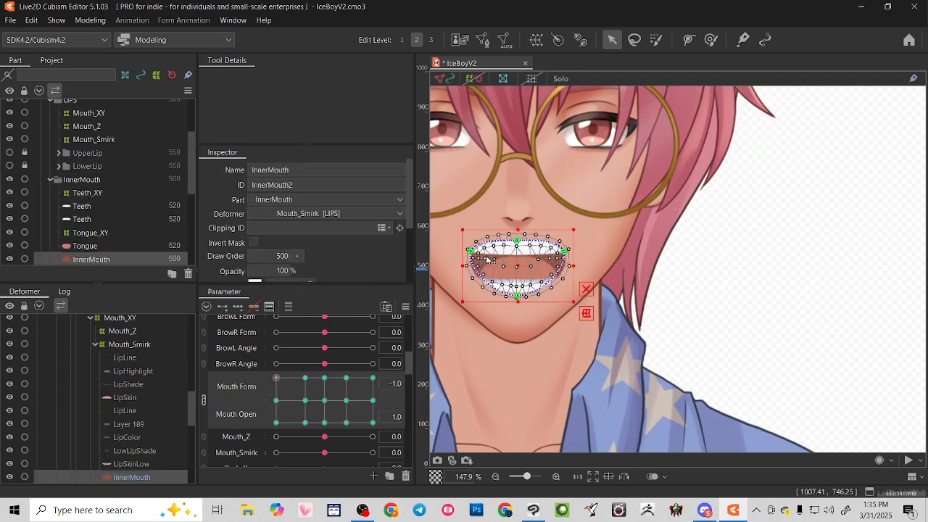
pyautogui.scroll(3, 505, 268)
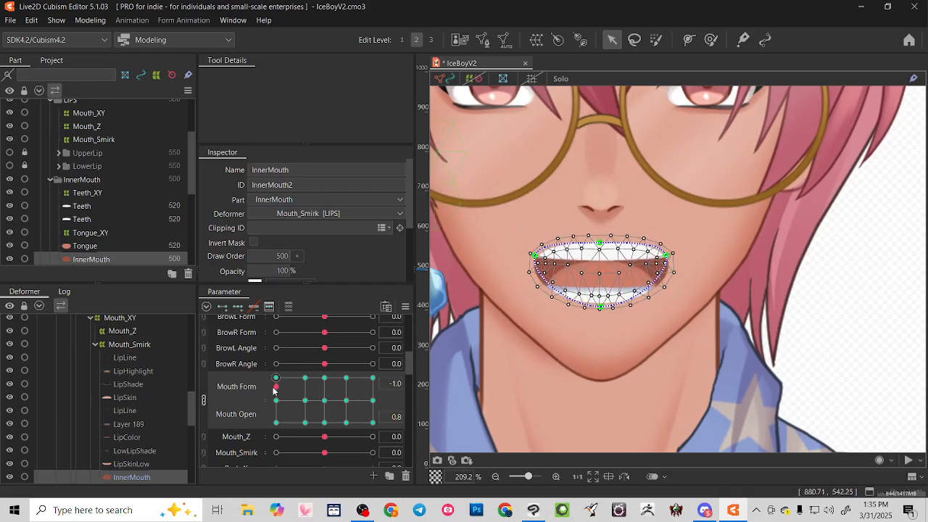
pyautogui.click(373, 378)
pyautogui.moveTo(379, 369)
pyautogui.mouseDown()
pyautogui.moveTo(390, 433)
pyautogui.moveTo(253, 436)
pyautogui.moveTo(241, 348)
pyautogui.moveTo(378, 368)
pyautogui.moveTo(385, 402)
pyautogui.moveTo(380, 367)
pyautogui.mouseUp()
# Show the UpperLip and LowerLip groups again and set Mouth Form to -1.0 with Mouth Open at 1.0.
pyautogui.click(10, 152)
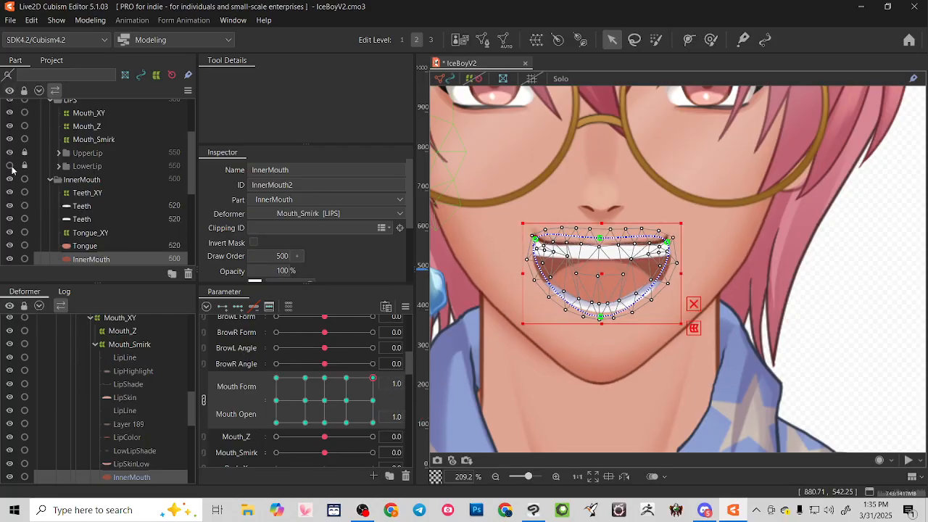
pyautogui.click(9, 165)
pyautogui.click(277, 378)
pyautogui.moveTo(296, 338); pyautogui.dragTo(217, 336)
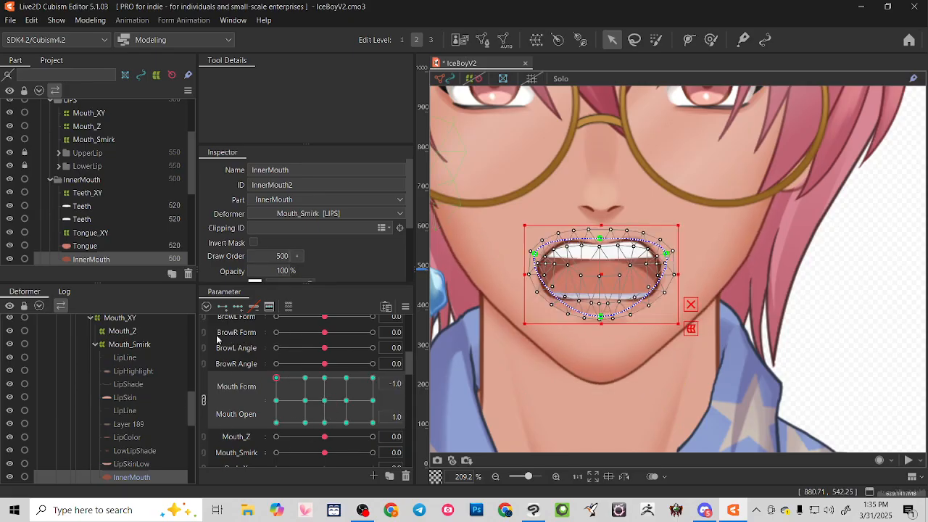
# Select the lower Teeth, Tongue and InnerMouth meshes in turn to inspect the mouth interior, and clear the selection.
pyautogui.click(42, 221)
pyautogui.scroll(-3, 604, 275)
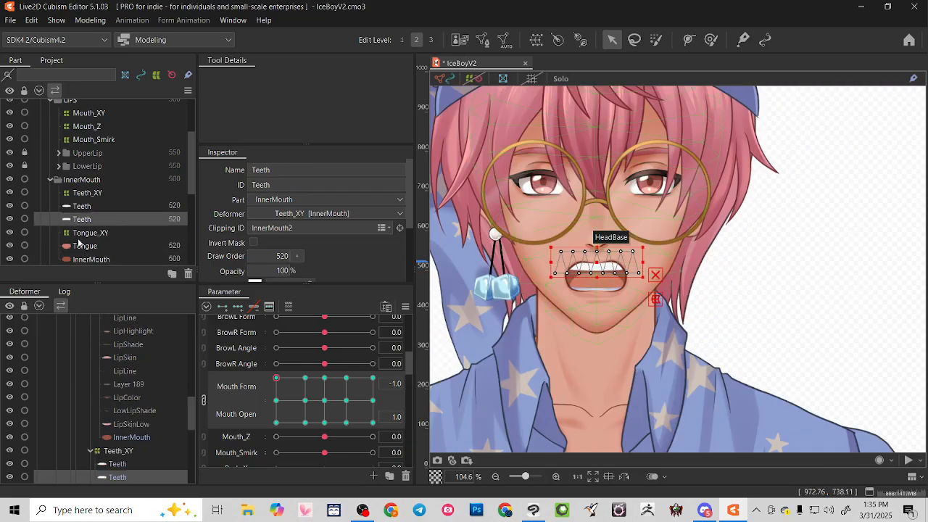
pyautogui.click(596, 280)
pyautogui.scroll(6, 595, 281)
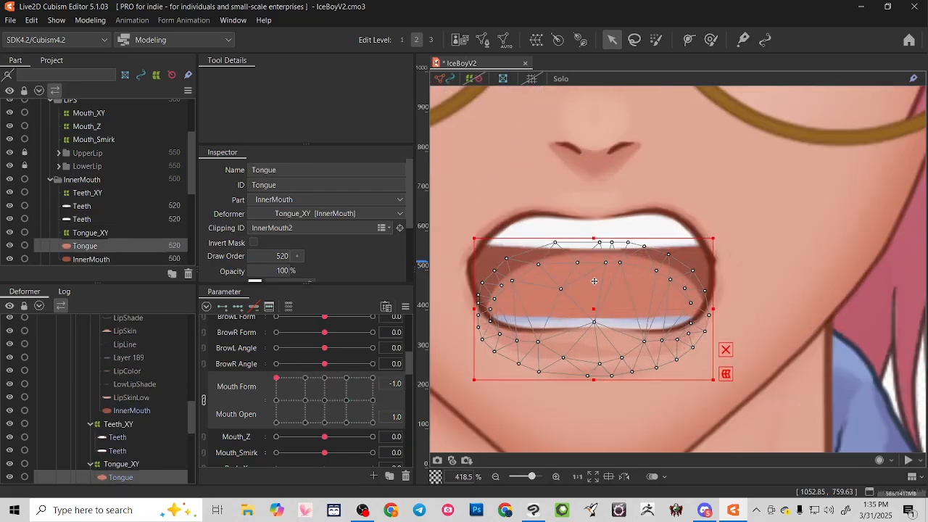
pyautogui.click(87, 262)
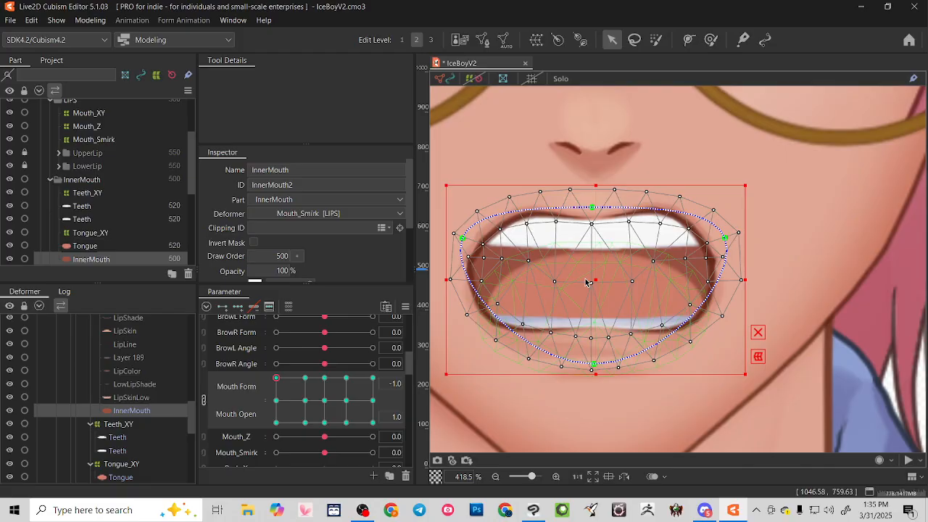
pyautogui.scroll(-6, 587, 283)
pyautogui.click(823, 296)
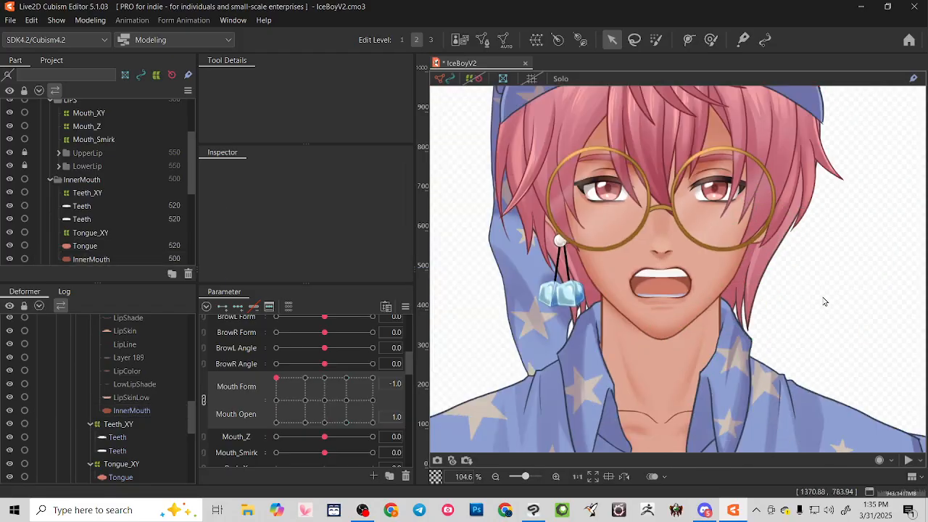
# Unlink the combined Mouth Form and Mouth Open parameters, and collapse the Physics parameter group.
pyautogui.moveTo(597, 242); pyautogui.dragTo(568, 292)
pyautogui.click(204, 401)
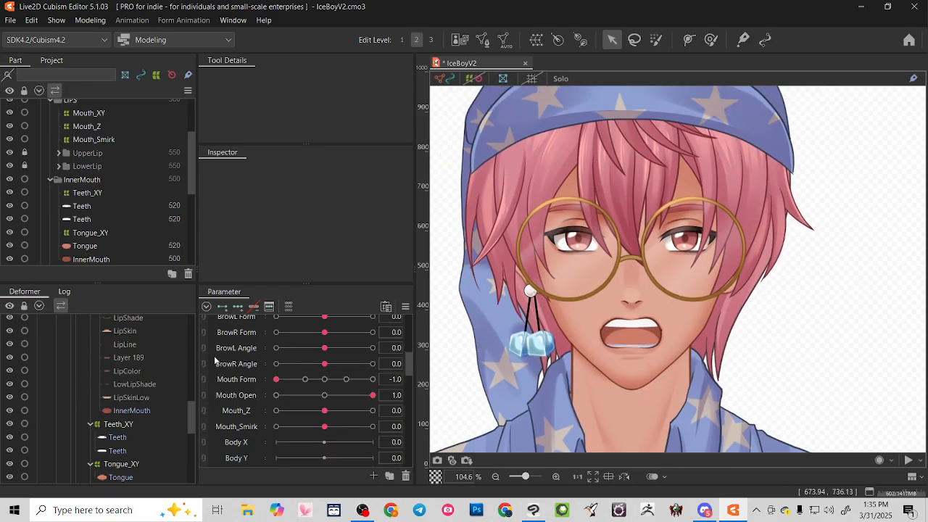
pyautogui.scroll(5, 214, 359)
pyautogui.click(207, 358)
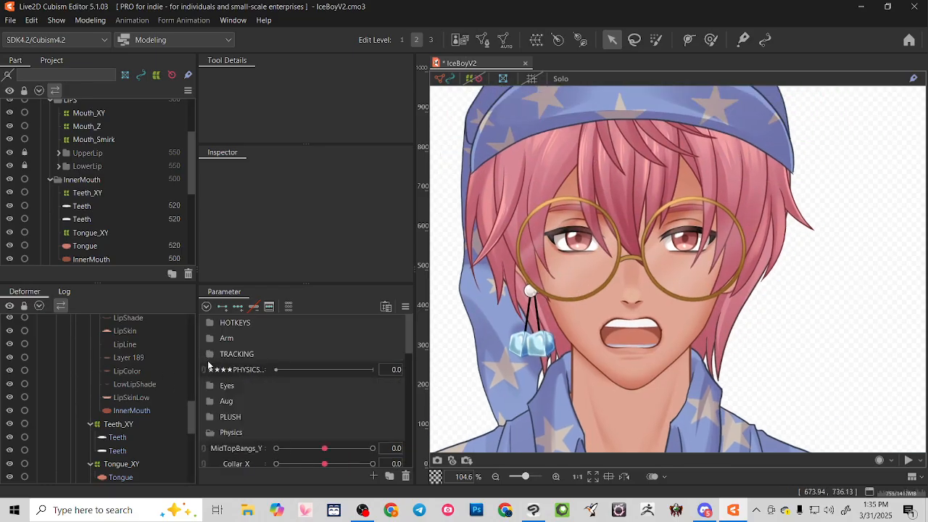
pyautogui.click(210, 436)
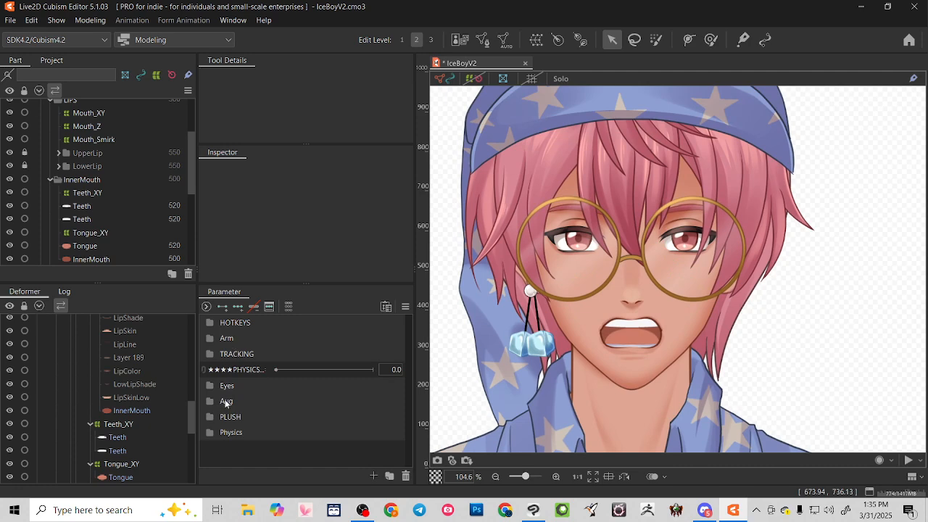
# Hide the HATPARTS, EXTRA, Glasses and HAIR parts.
pyautogui.scroll(3, 124, 147)
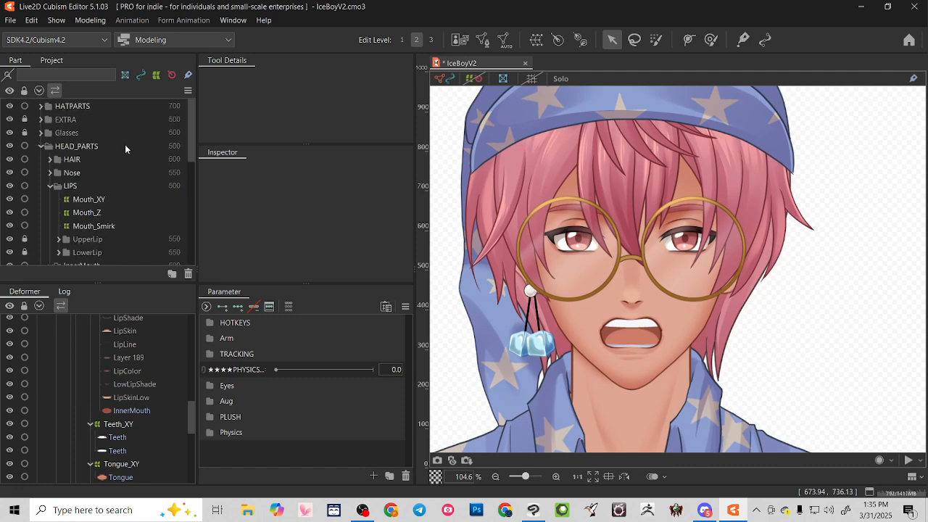
pyautogui.click(9, 106)
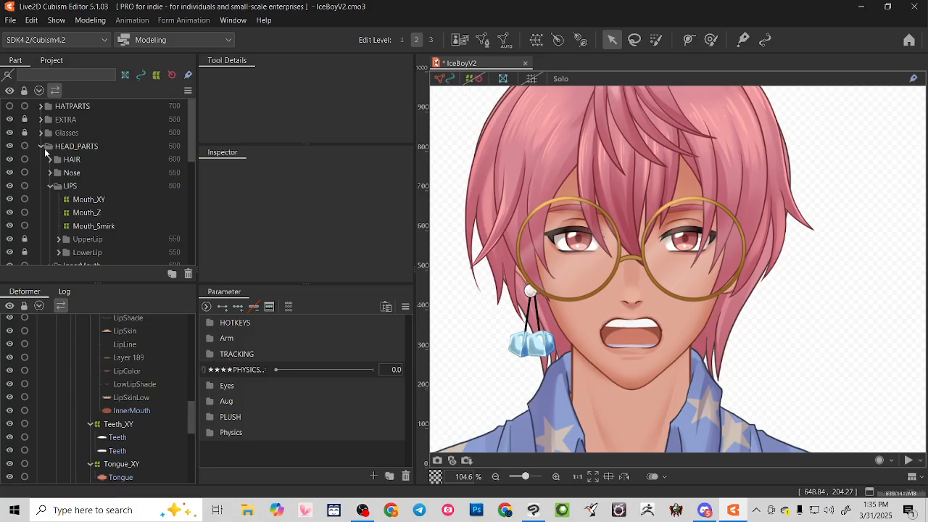
pyautogui.click(10, 159)
pyautogui.scroll(-3, 606, 240)
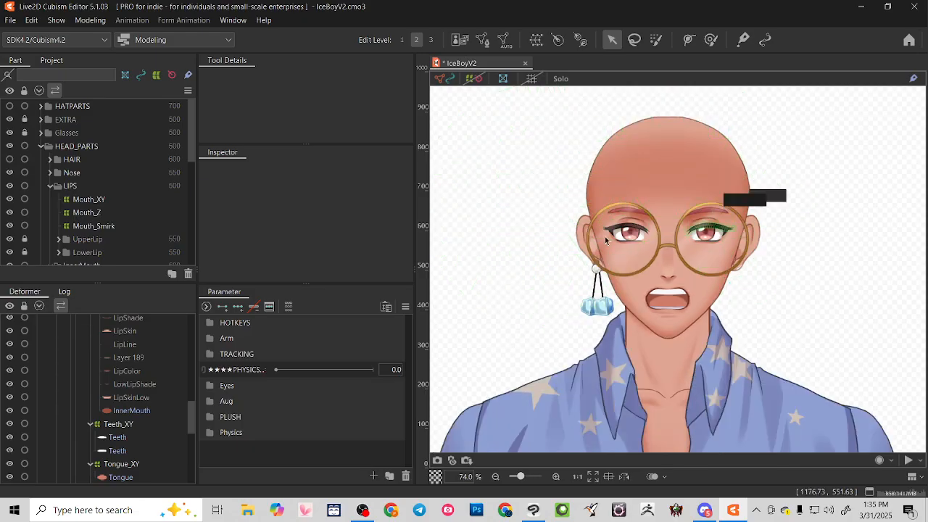
pyautogui.click(10, 133)
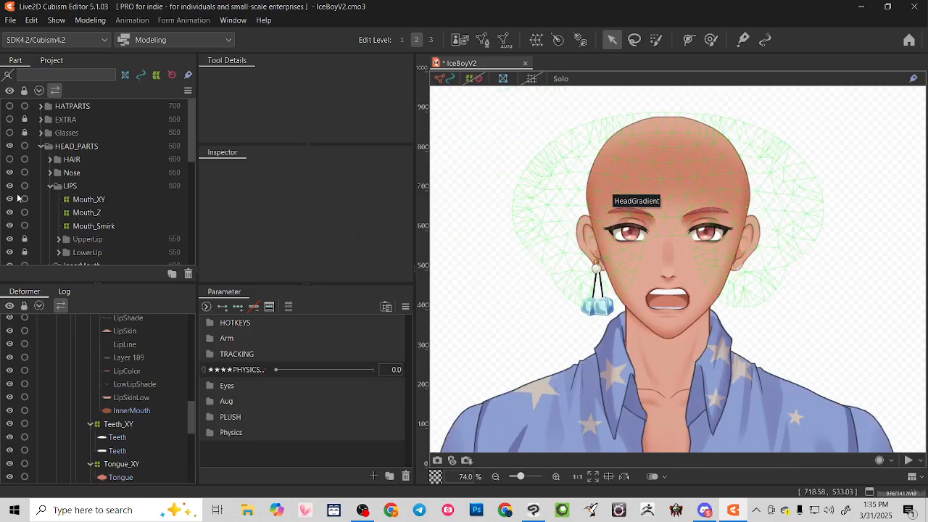
# Show the HAIR part again and expand it to list its bang meshes and deformers.
pyautogui.click(9, 159)
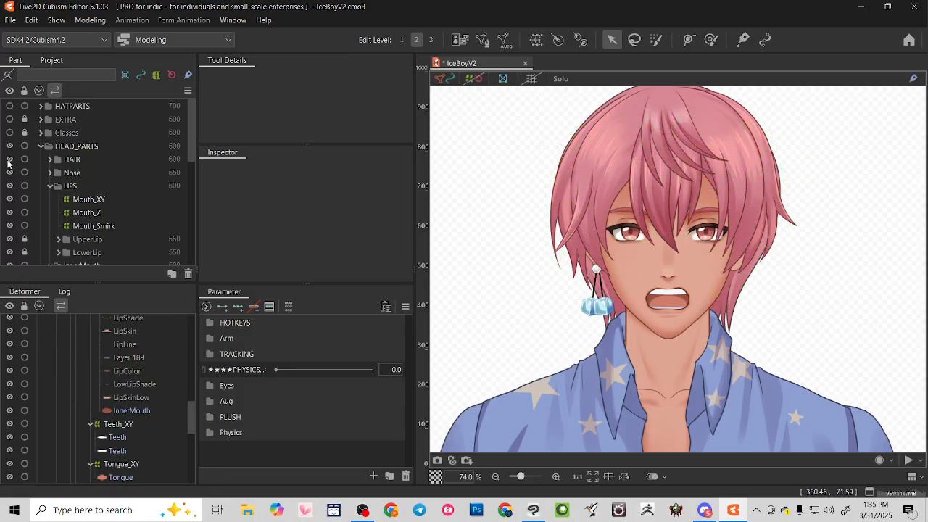
pyautogui.click(9, 159)
pyautogui.click(9, 158)
pyautogui.click(60, 162)
pyautogui.click(50, 160)
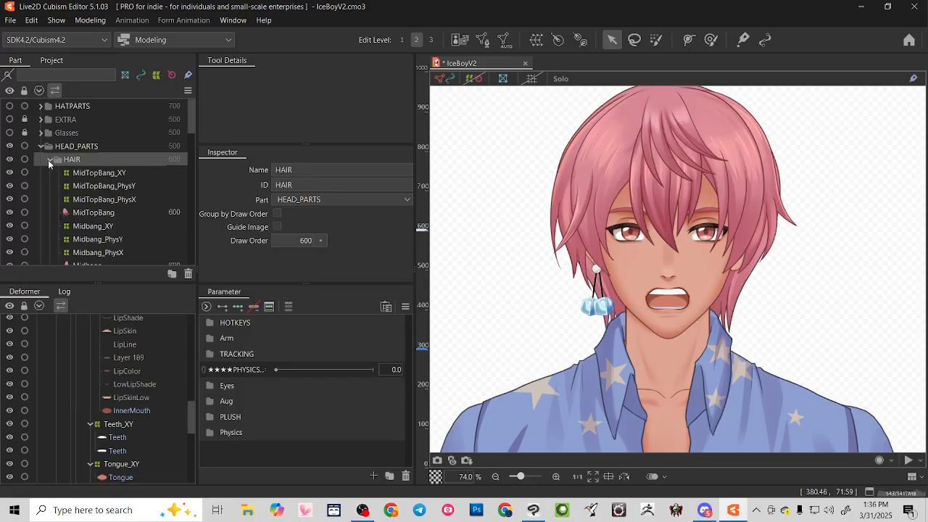
# Move the MidTopBang and Midbang meshes off the head onto the empty canvas beside it.
pyautogui.click(89, 175)
pyautogui.click(76, 212)
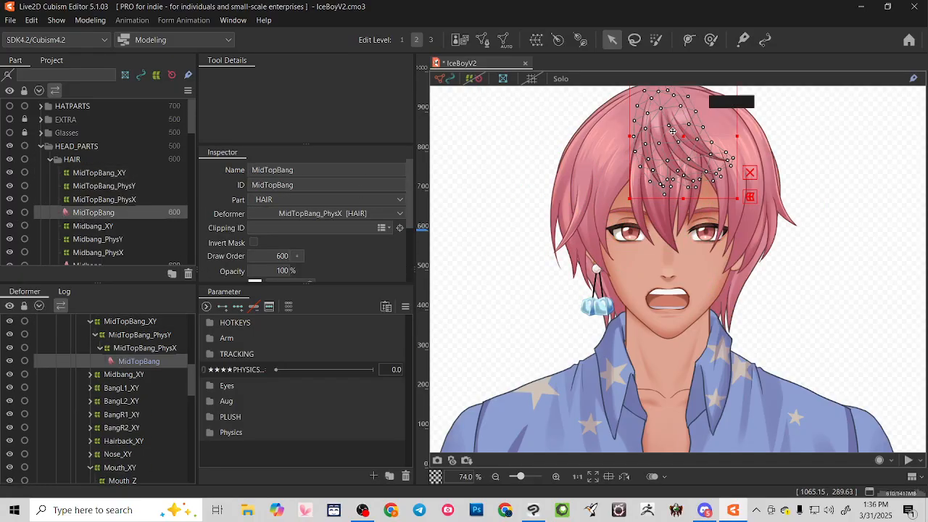
pyautogui.moveTo(678, 133); pyautogui.dragTo(871, 148)
pyautogui.scroll(-2, 86, 197)
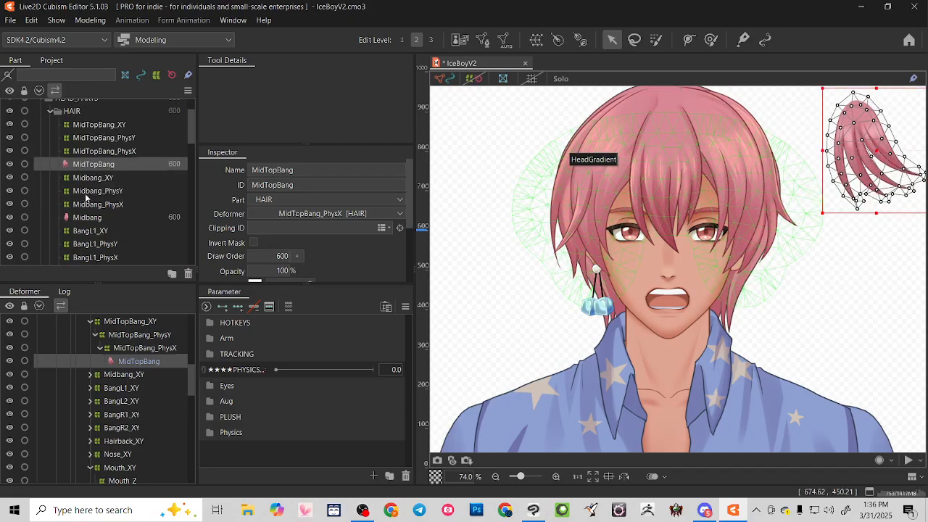
pyautogui.click(83, 218)
pyautogui.moveTo(689, 123); pyautogui.dragTo(857, 221)
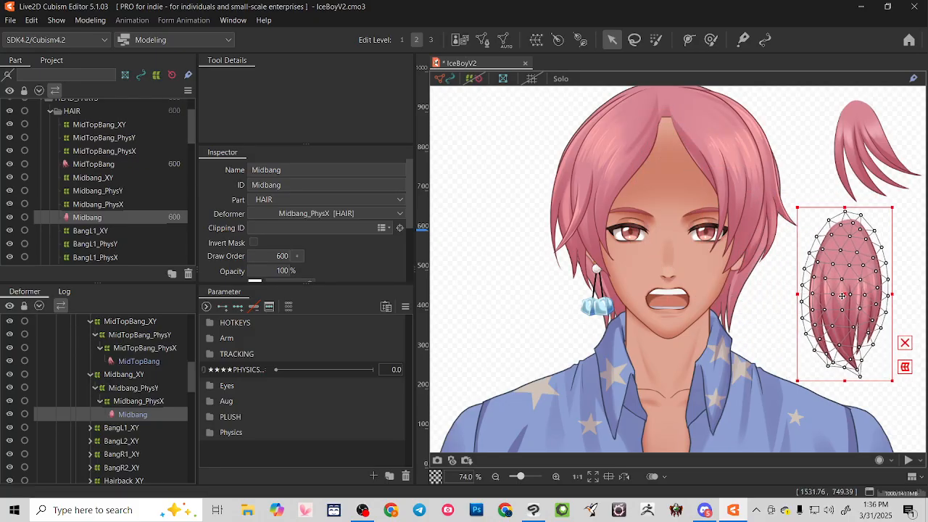
# Move the BangL1 mesh down onto the shoulder and the BangL2 mesh out beside the head.
pyautogui.scroll(-3, 109, 195)
pyautogui.click(86, 175)
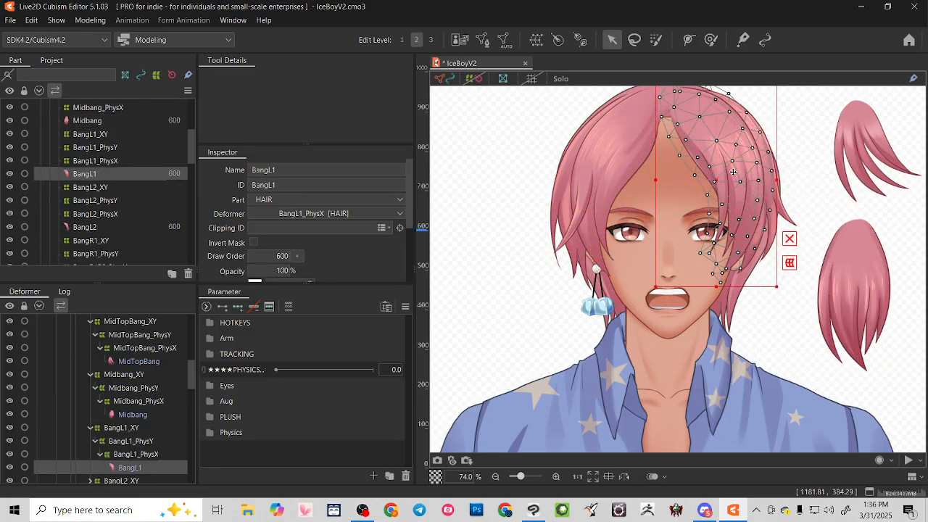
pyautogui.moveTo(706, 214); pyautogui.dragTo(705, 410)
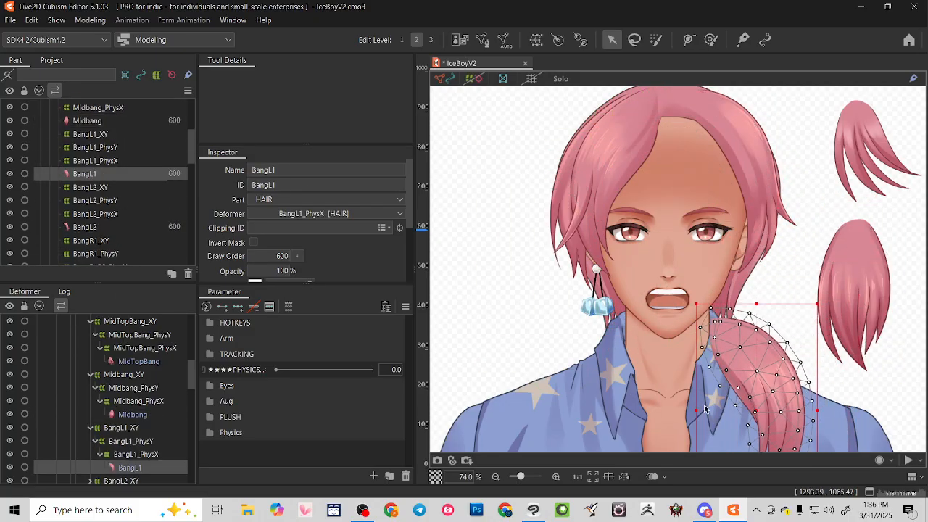
pyautogui.click(85, 227)
pyautogui.moveTo(801, 145); pyautogui.dragTo(896, 268)
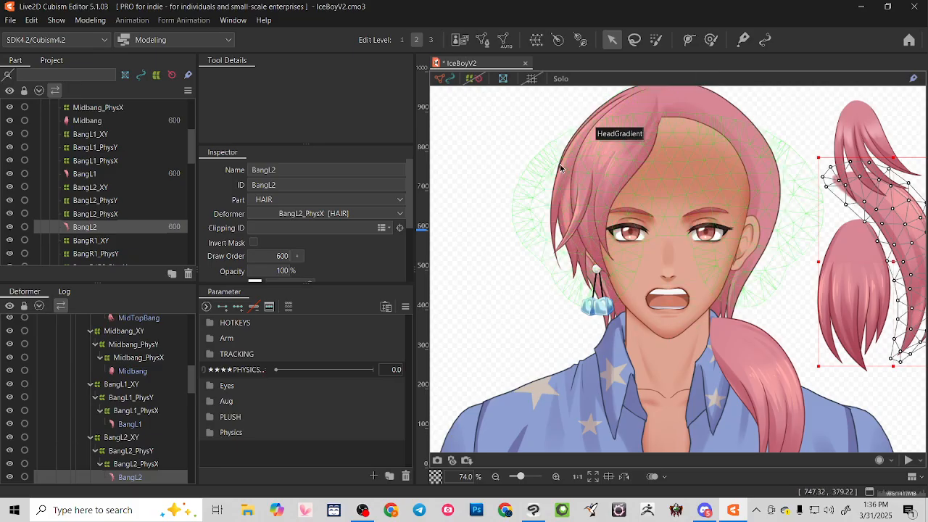
# Undo the moves of the MidTopBang, Midbang, BangL1 and BangL2 meshes, and clear the selection.
pyautogui.hotkey('ctrl', 'z')
pyautogui.hotkey('ctrl', 'z')
pyautogui.hotkey('ctrl', 'z')
pyautogui.hotkey('ctrl', 'z')
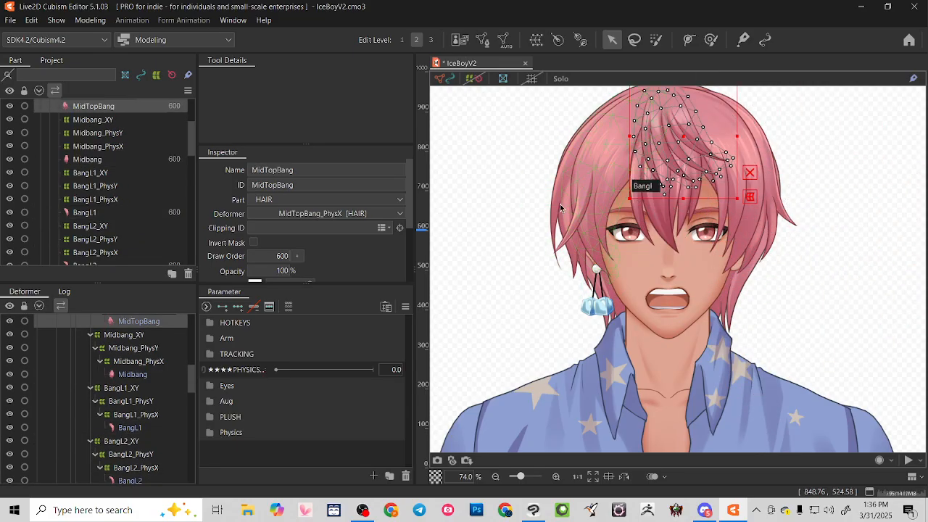
pyautogui.click(535, 251)
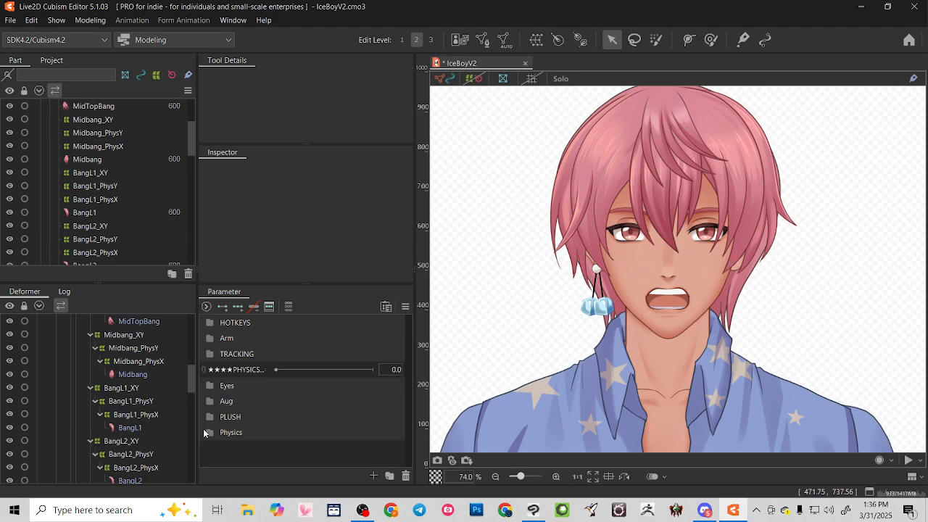
# Expand the Physics parameters and preview HairBack_X at -1.0, MidBang_PhysY, MidBang_X1 at -1.0 and BangL1_PhysY, resetting each to 0.0.
pyautogui.click(204, 433)
pyautogui.scroll(-10, 240, 424)
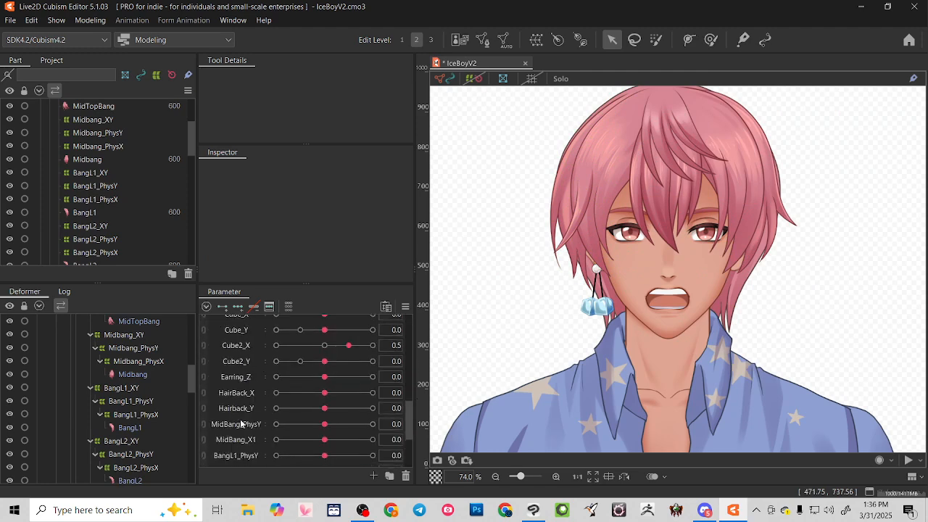
pyautogui.moveTo(324, 392); pyautogui.dragTo(275, 393)
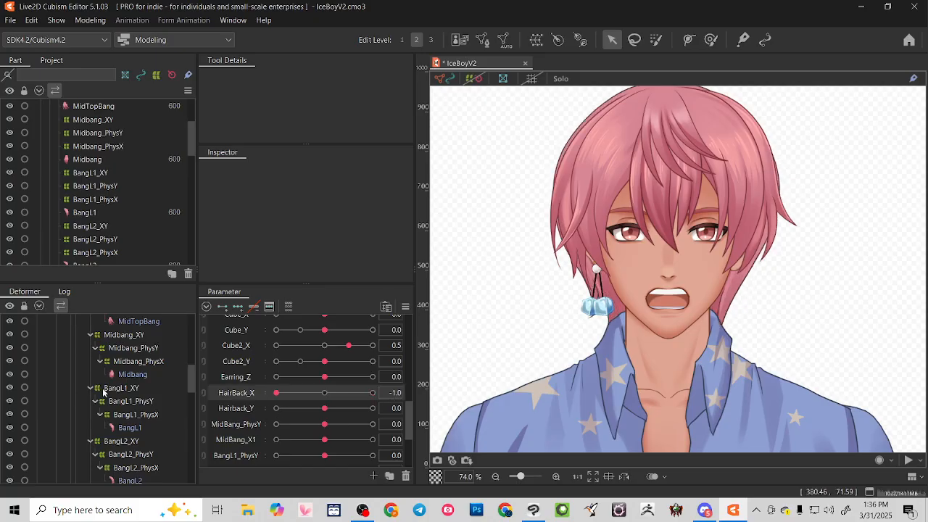
pyautogui.click(325, 393)
pyautogui.moveTo(325, 423); pyautogui.dragTo(418, 443)
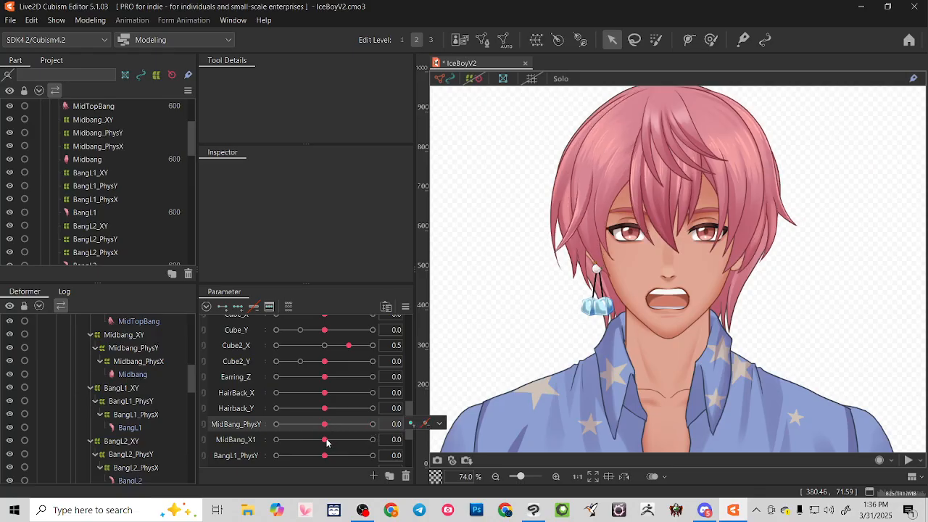
pyautogui.moveTo(325, 439); pyautogui.dragTo(243, 452)
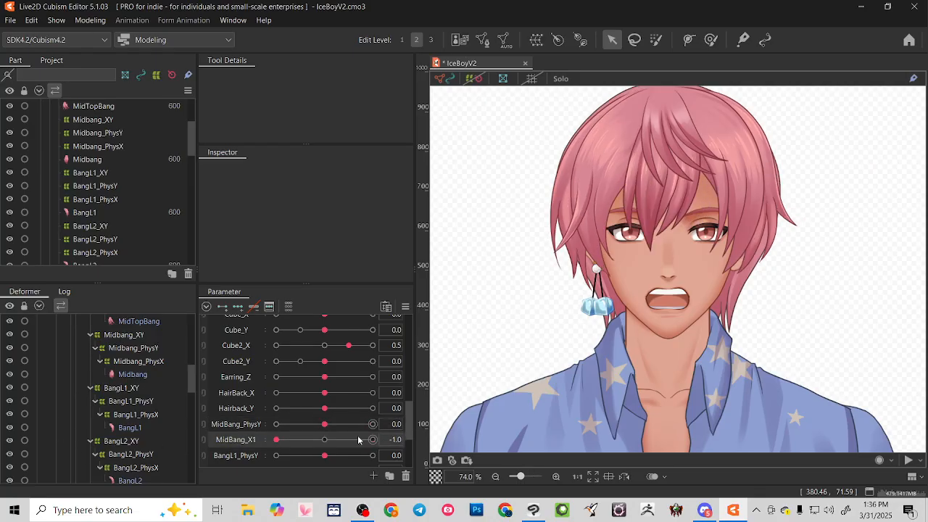
pyautogui.click(324, 439)
pyautogui.moveTo(324, 455); pyautogui.dragTo(4, 433)
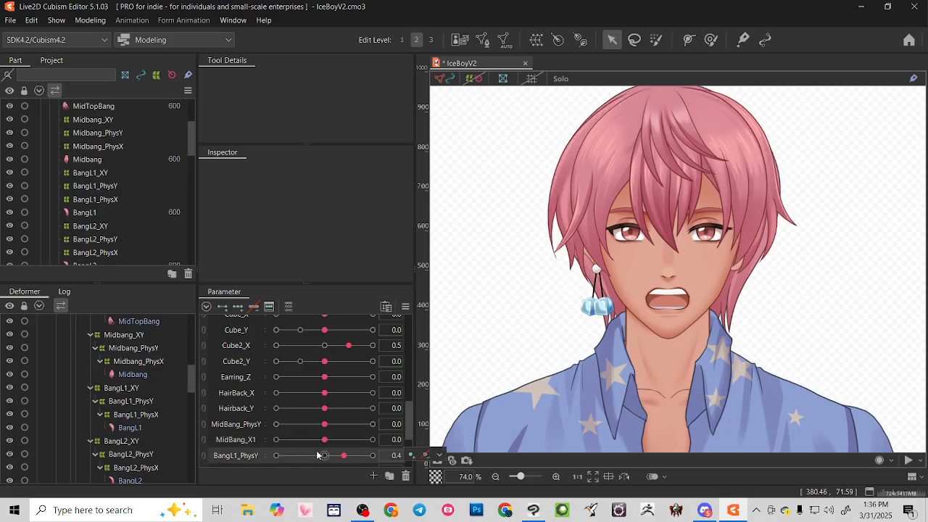
# Preview the bang sway with MidBang_X2 at 1.0, Bang_X1 at -1.0 and Bang_X2 moved, and reset all three to 0.0.
pyautogui.scroll(-3, 305, 392)
pyautogui.moveTo(324, 363); pyautogui.dragTo(377, 364)
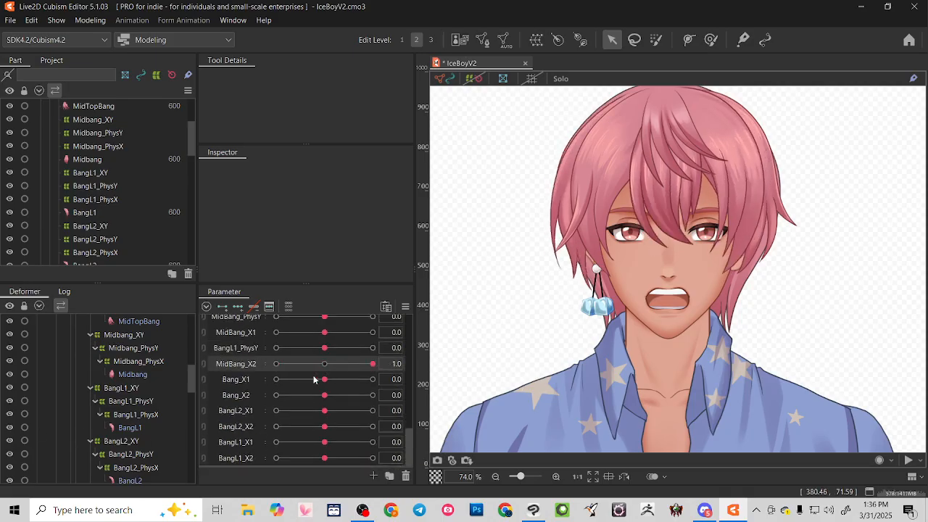
pyautogui.moveTo(324, 380); pyautogui.dragTo(332, 402)
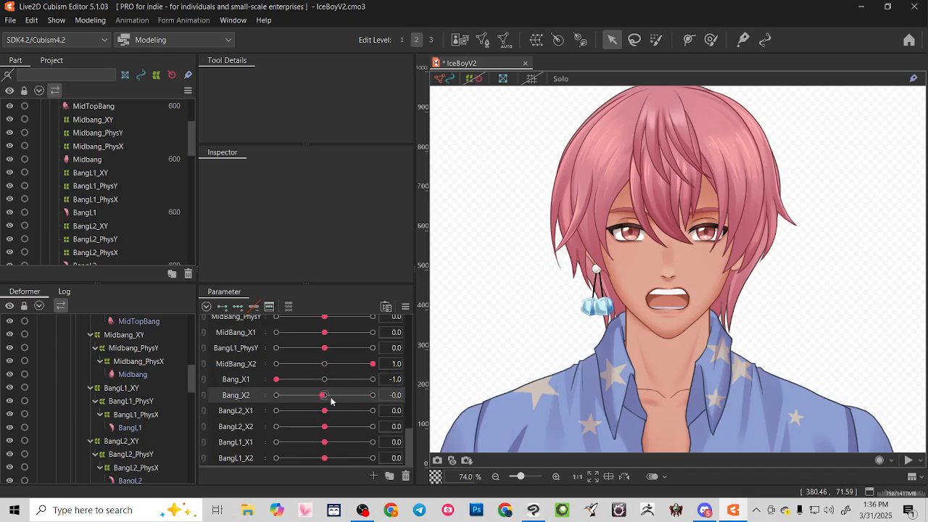
pyautogui.moveTo(253, 402); pyautogui.dragTo(261, 401)
pyautogui.click(325, 396)
pyautogui.click(325, 379)
pyautogui.click(324, 364)
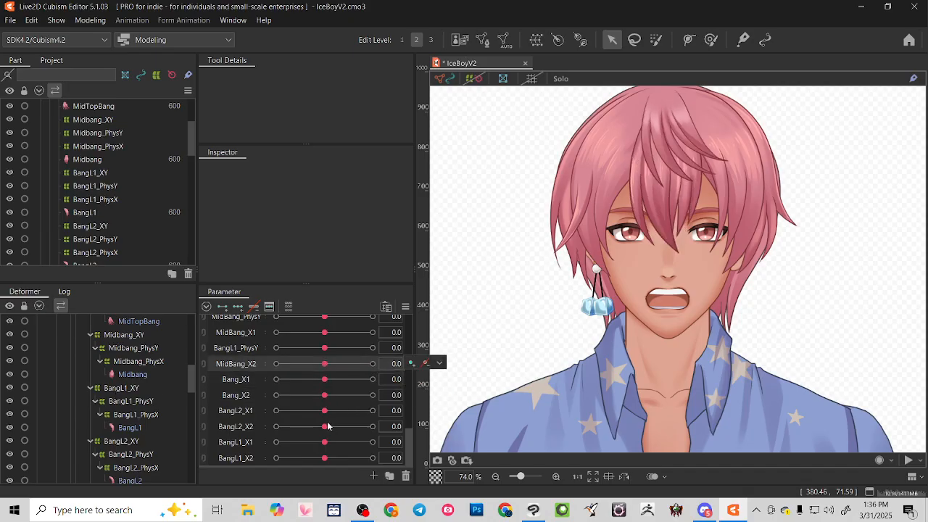
# Open the Physics Settings, swing the model in the preview to check the hair physics, and close them.
pyautogui.scroll(1, 239, 392)
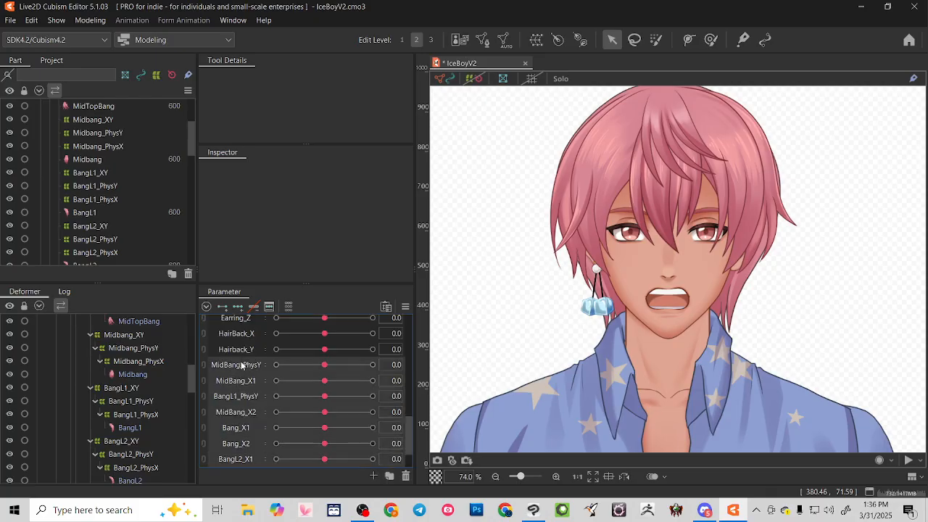
pyautogui.click(89, 19)
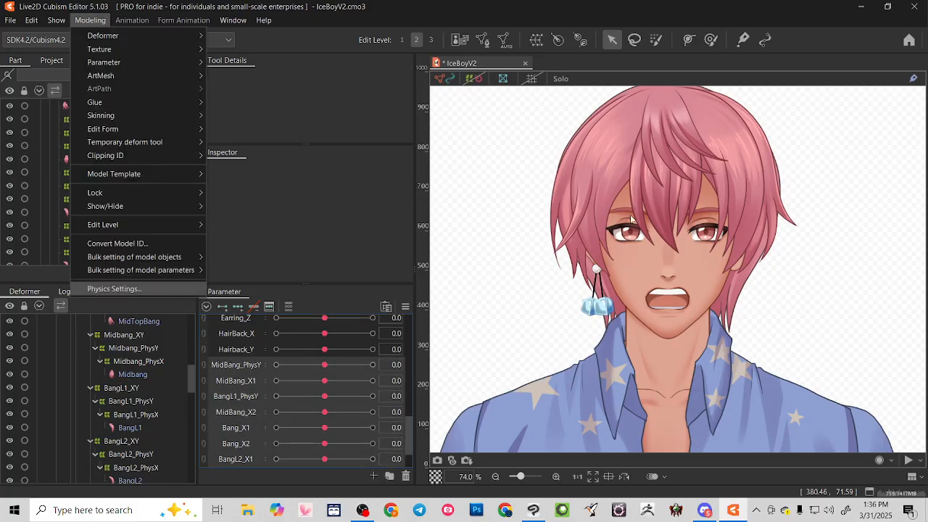
pyautogui.click(120, 294)
pyautogui.moveTo(744, 125); pyautogui.dragTo(784, 254)
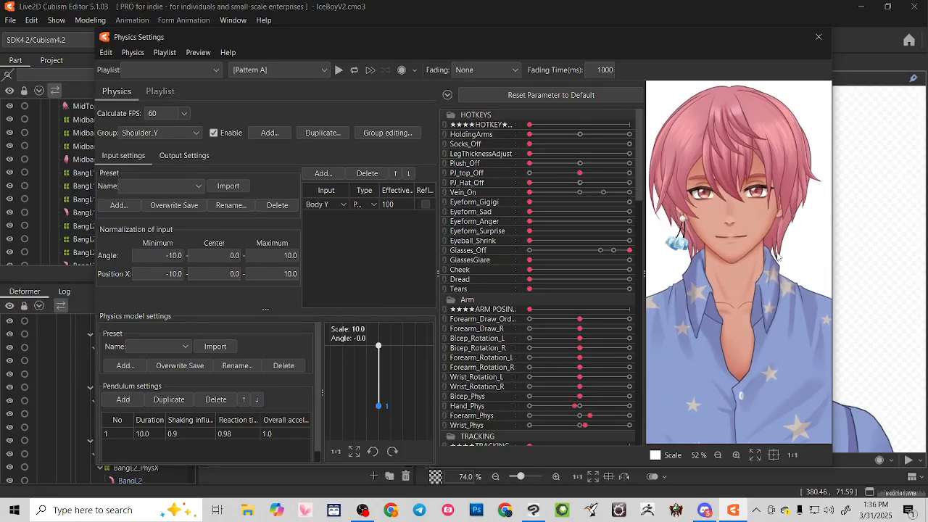
pyautogui.click(817, 37)
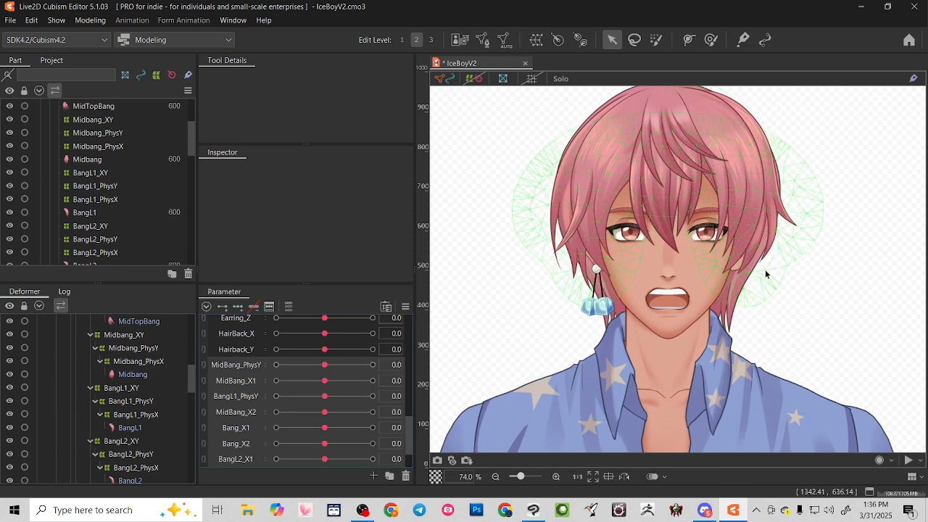
# Select the BangR1 hair mesh over the side of the forehead.
pyautogui.scroll(3, 643, 154)
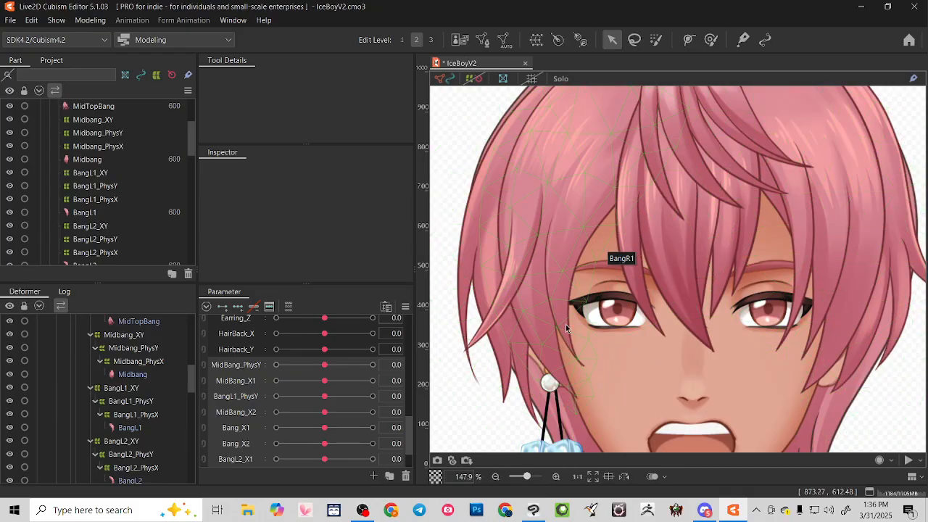
pyautogui.click(571, 208)
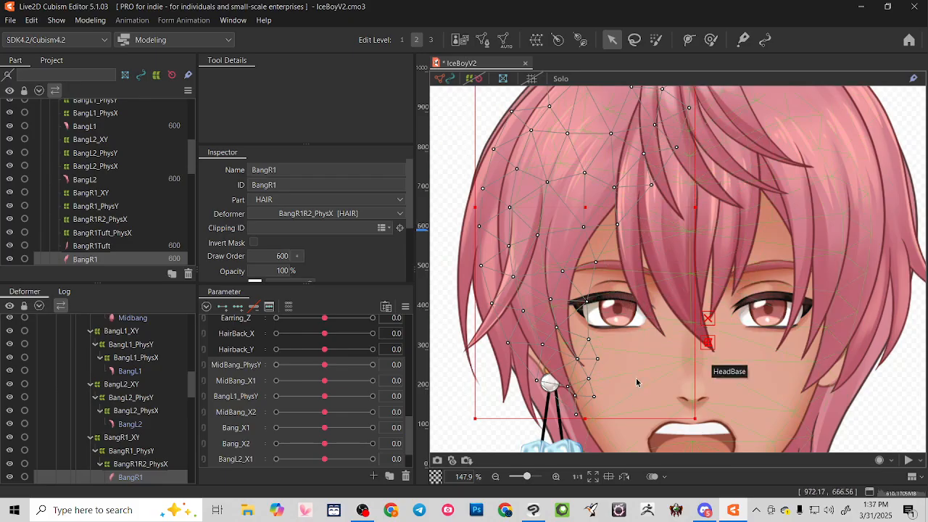
# Paste a duplicate of the BangR1 hair mesh and offset the copy slightly from the original.
pyautogui.scroll(-3, 716, 316)
pyautogui.click(496, 237)
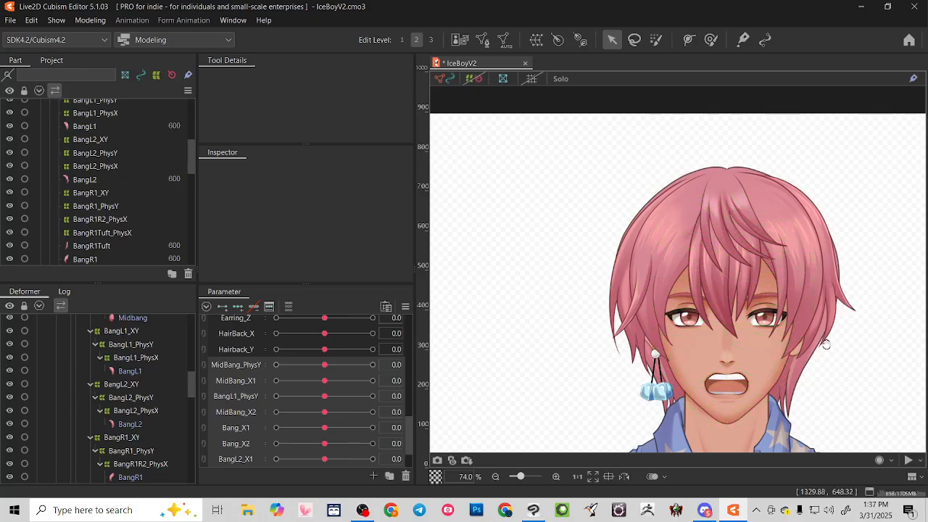
pyautogui.scroll(5, 703, 327)
pyautogui.click(570, 158)
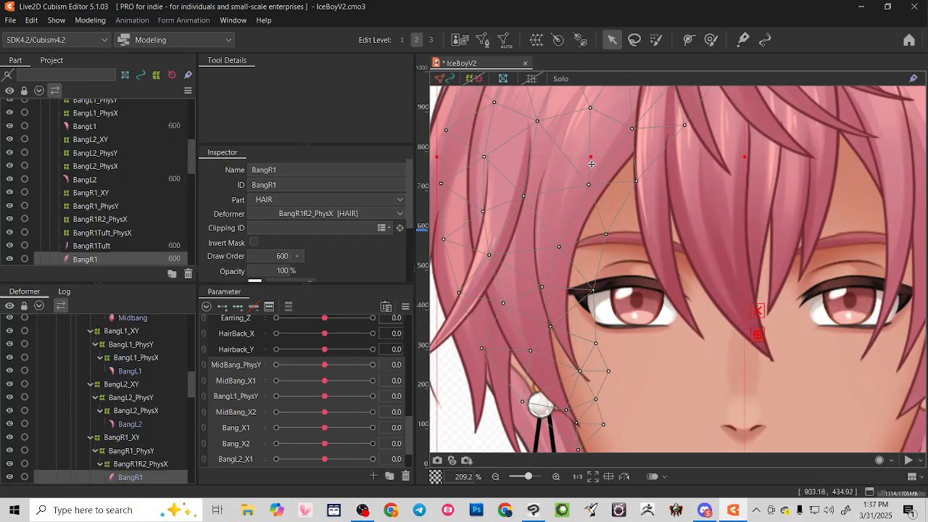
pyautogui.hotkey('ctrl', 'v')
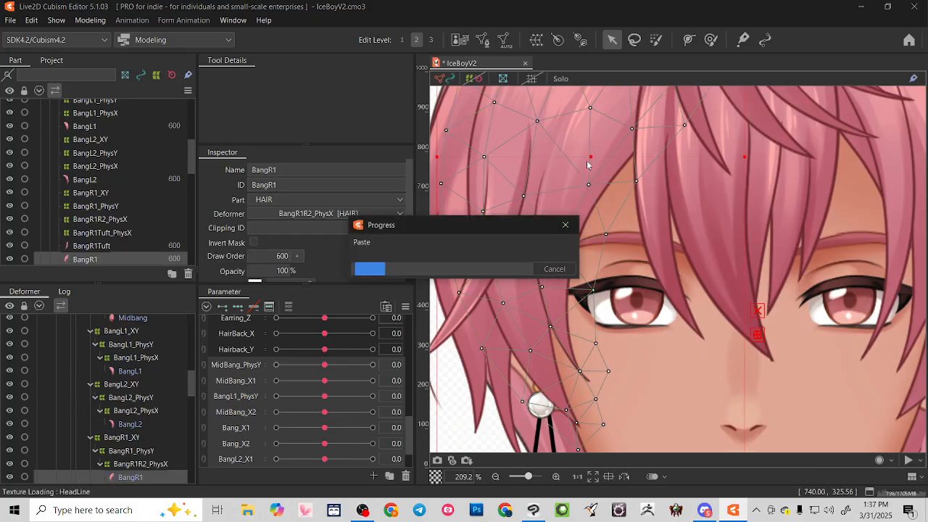
pyautogui.moveTo(590, 157); pyautogui.dragTo(610, 170)
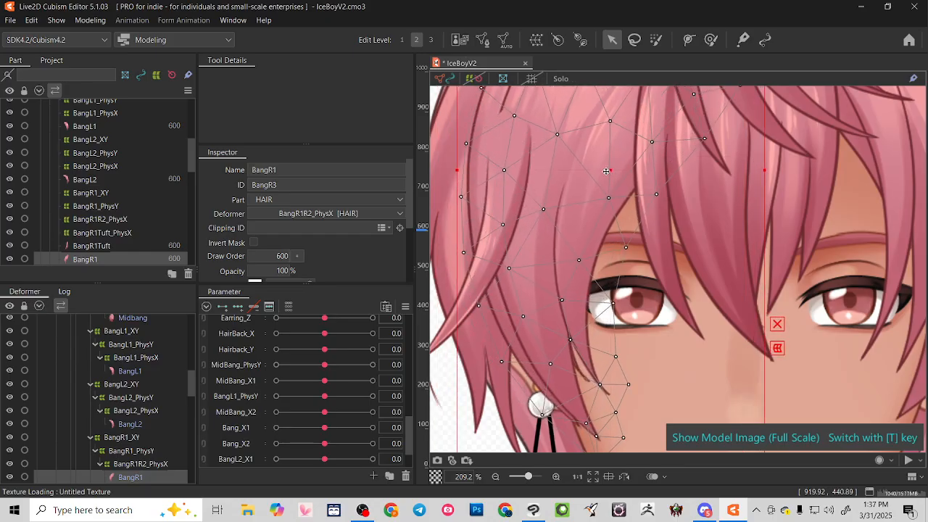
pyautogui.scroll(-2, 142, 194)
pyautogui.moveTo(102, 232); pyautogui.dragTo(103, 231)
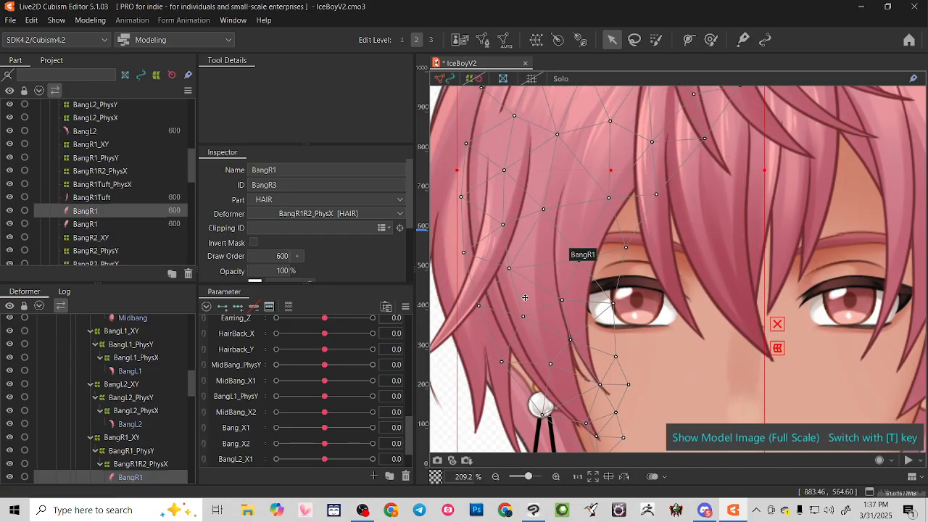
# Lower the opacity of the overlapping BangR1 meshes in turn, taking the copy down to 5%, to compare the two layers, and deselect them.
pyautogui.click(75, 223)
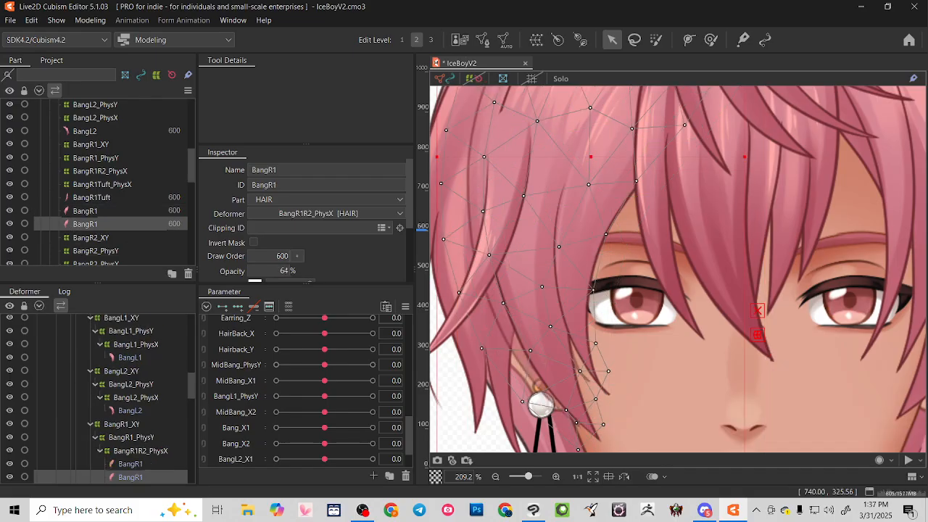
pyautogui.click(132, 218)
pyautogui.moveTo(284, 271); pyautogui.dragTo(239, 271)
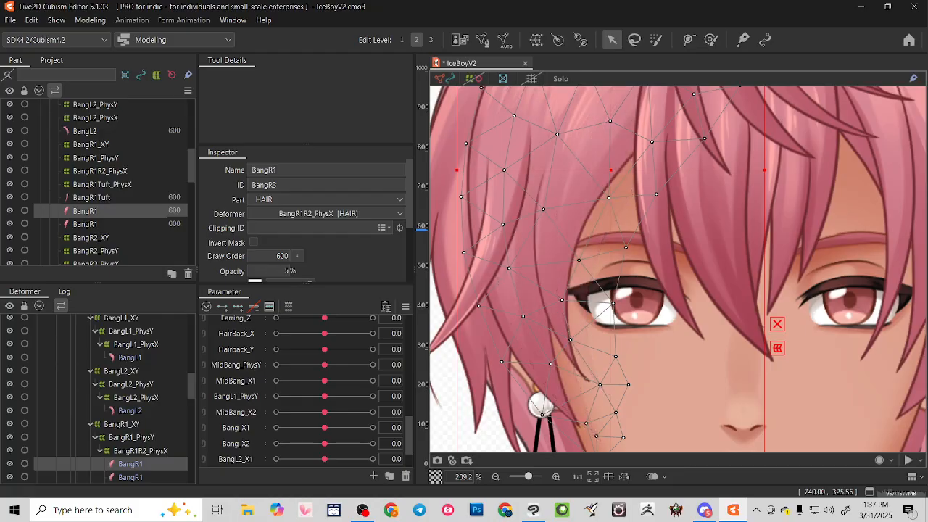
pyautogui.click(94, 227)
pyautogui.moveTo(615, 169)
pyautogui.mouseDown()
pyautogui.moveTo(607, 185)
pyautogui.moveTo(612, 163)
pyautogui.moveTo(605, 167)
pyautogui.mouseUp()
pyautogui.scroll(-2, 610, 237)
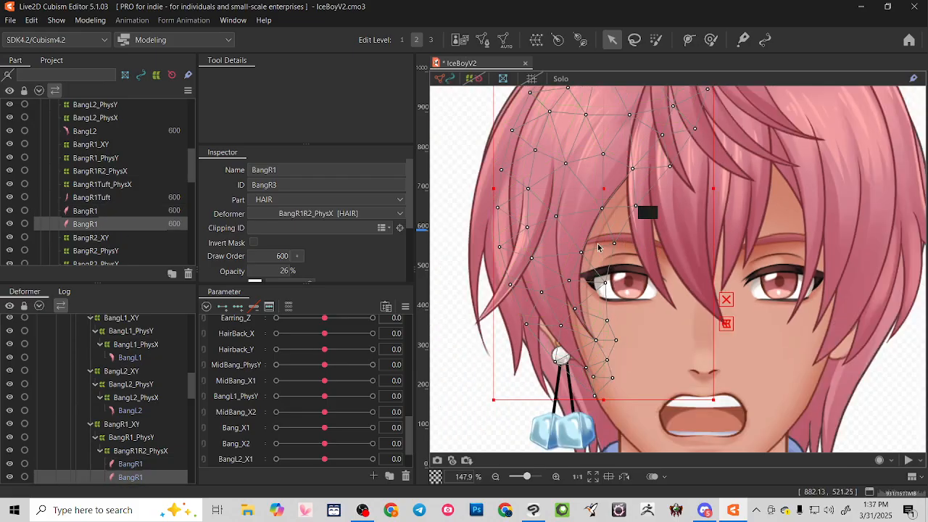
pyautogui.scroll(-2, 319, 253)
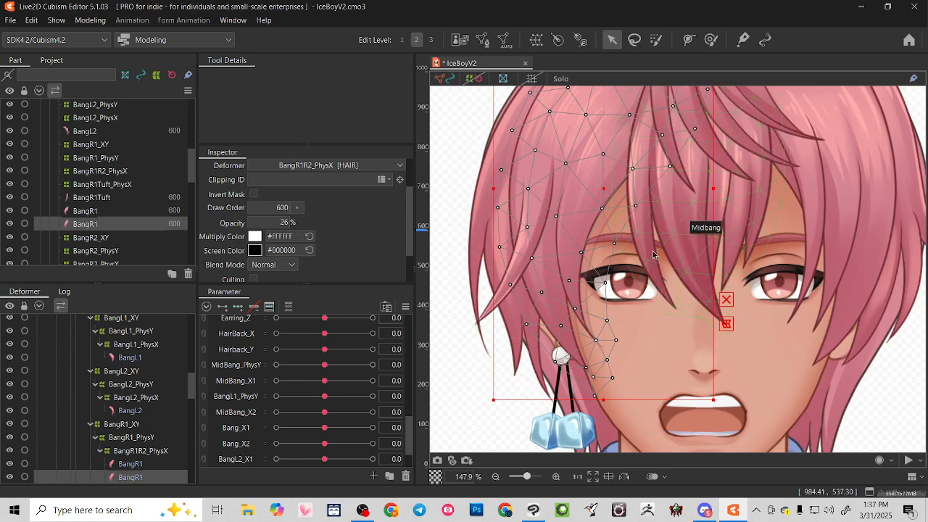
pyautogui.scroll(2, 653, 251)
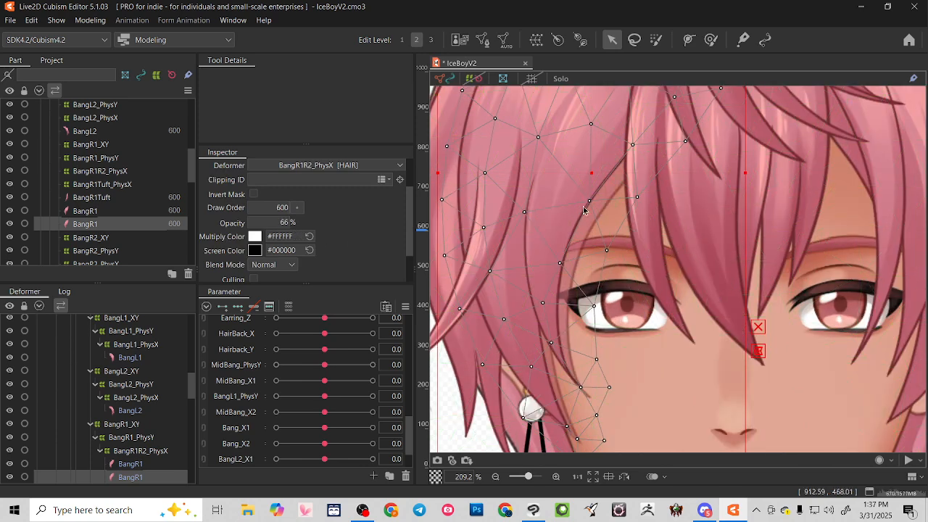
pyautogui.scroll(-8, 569, 339)
pyautogui.click(778, 269)
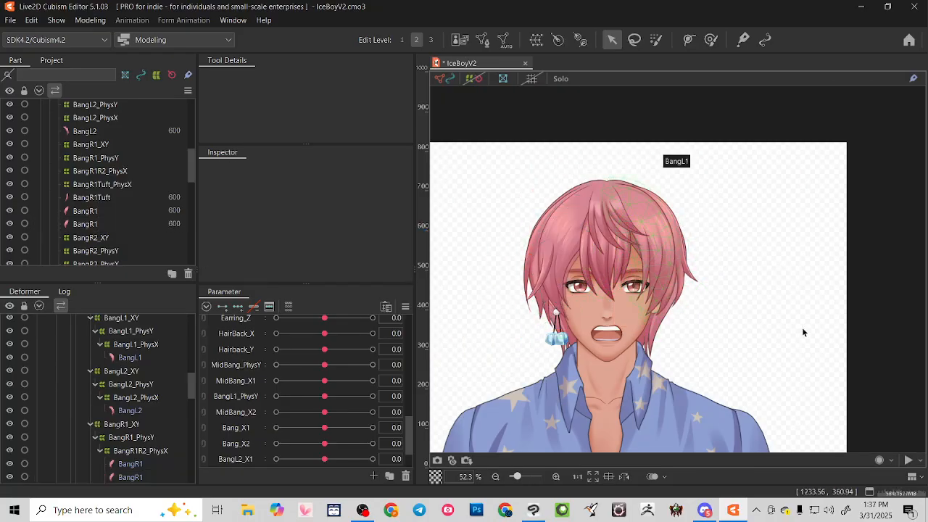
pyautogui.scroll(2, 761, 340)
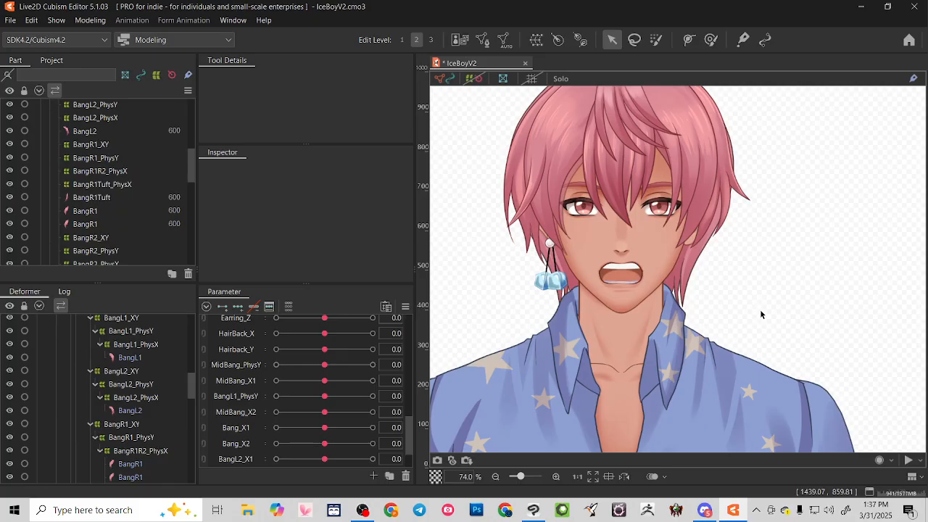
# Close the IceBoyV2 model without saving and open the recent file iceboy_lay.cmo3.
pyautogui.click(525, 62)
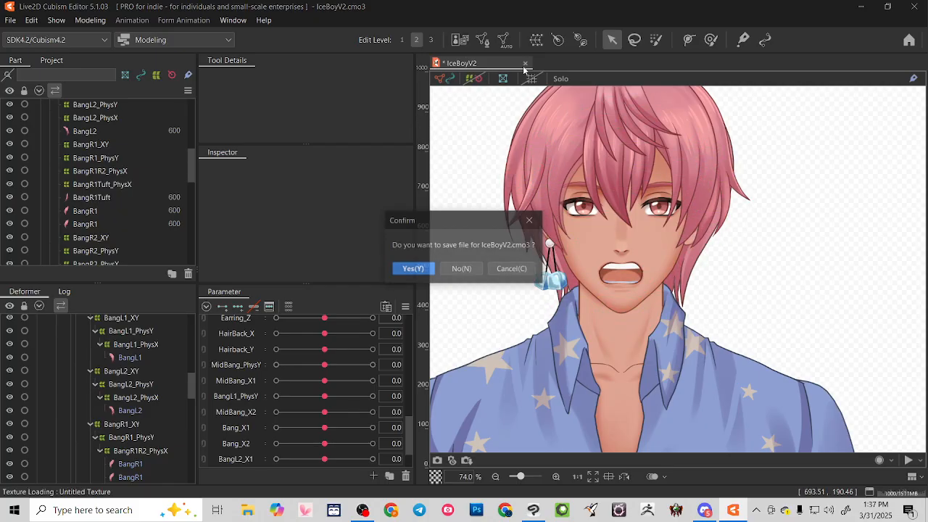
pyautogui.click(459, 269)
pyautogui.click(10, 21)
pyautogui.moveTo(43, 78)
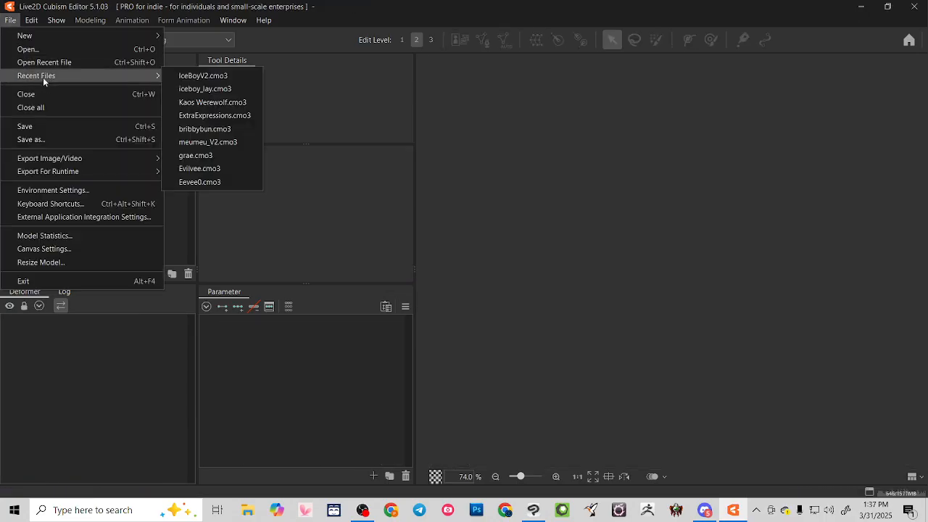
pyautogui.click(205, 88)
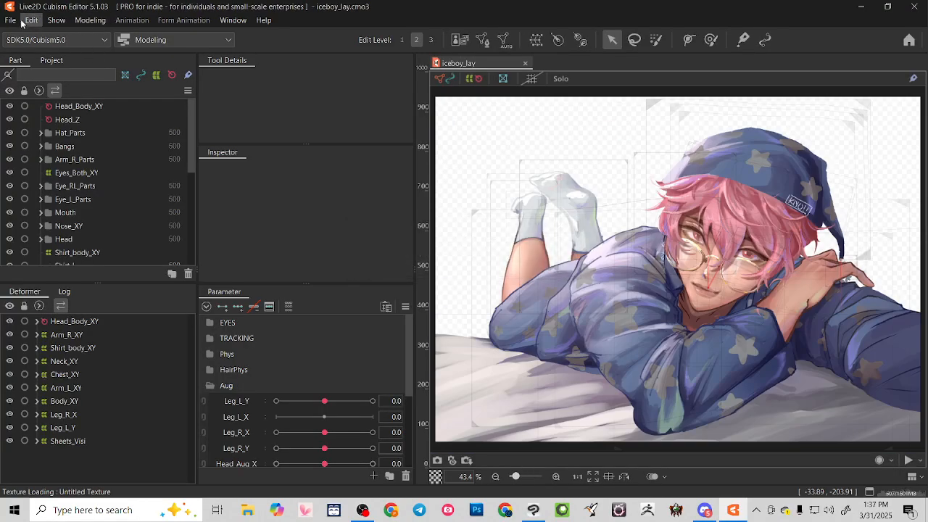
# Open iceboy_lay_IdleScreens.cmo3 from the IceBoy_Laying folder.
pyautogui.click(11, 20)
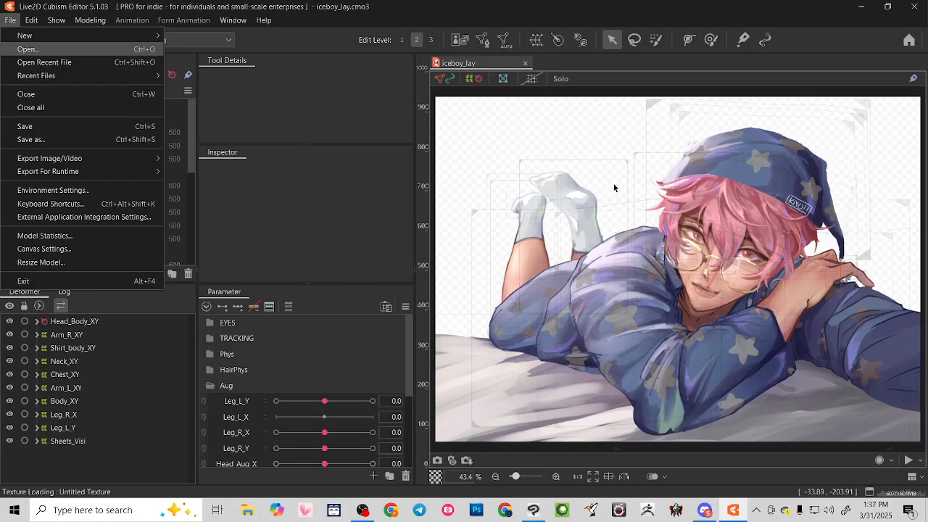
pyautogui.click(399, 148)
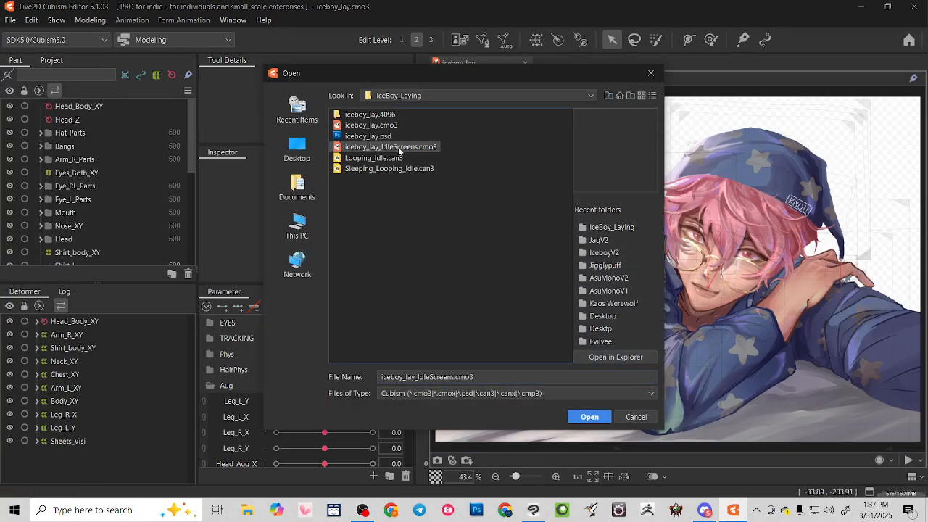
pyautogui.click(589, 417)
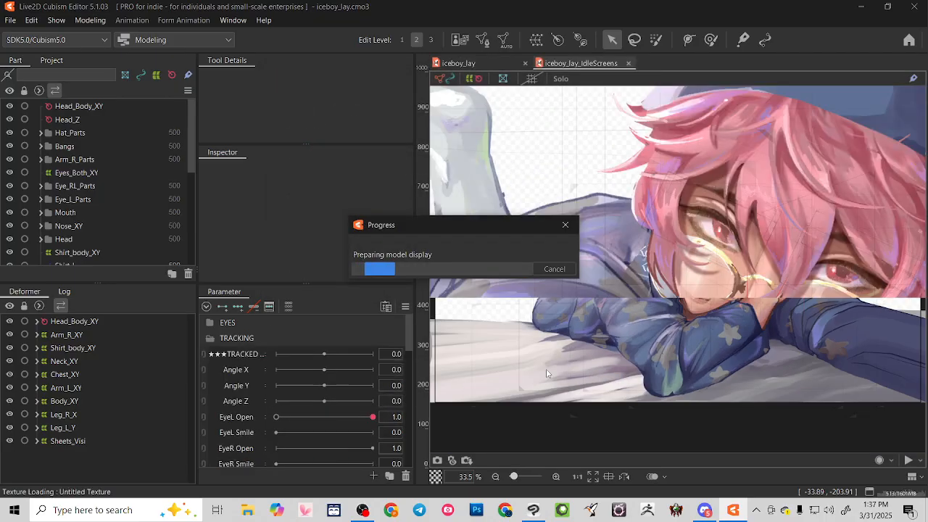
# Open the Physics Settings, move the lying model around in the preview to examine its motion, and close them.
pyautogui.click(91, 19)
pyautogui.click(137, 285)
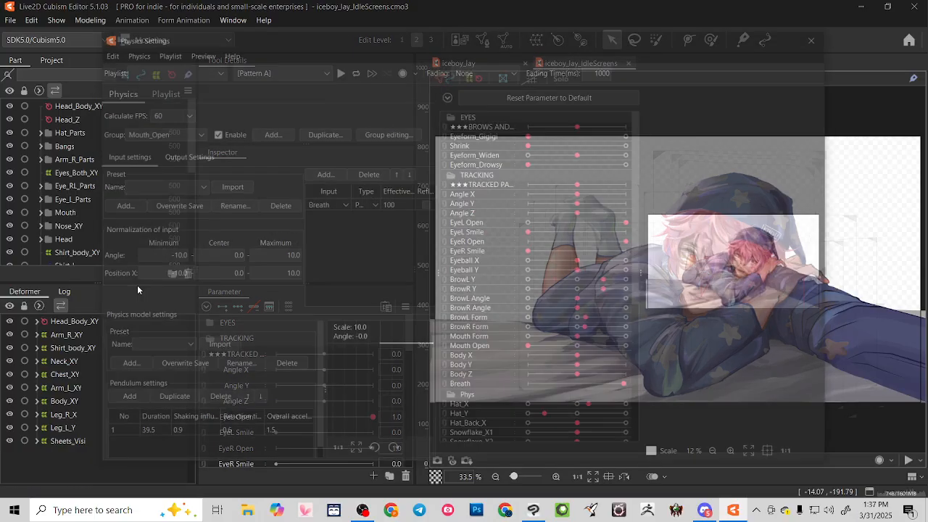
pyautogui.moveTo(645, 275); pyautogui.dragTo(574, 278)
pyautogui.scroll(2, 726, 288)
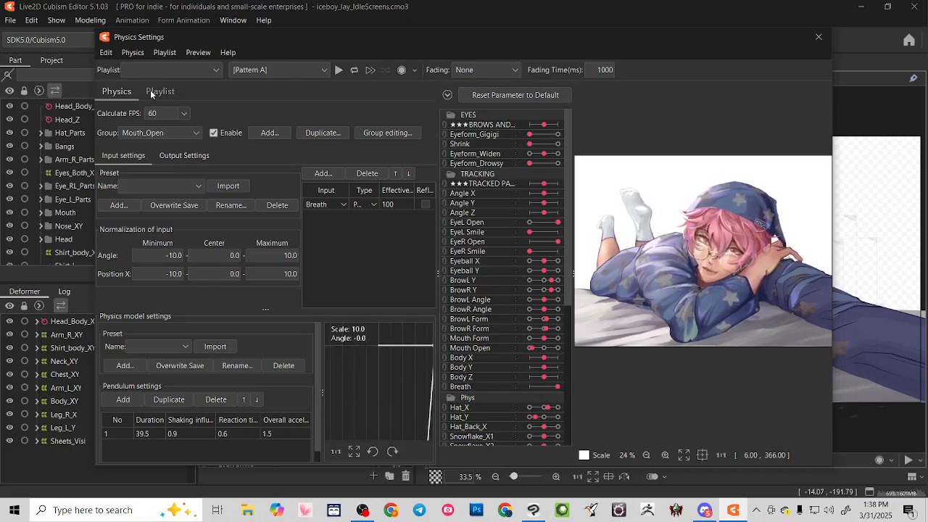
pyautogui.moveTo(715, 279); pyautogui.dragTo(756, 174)
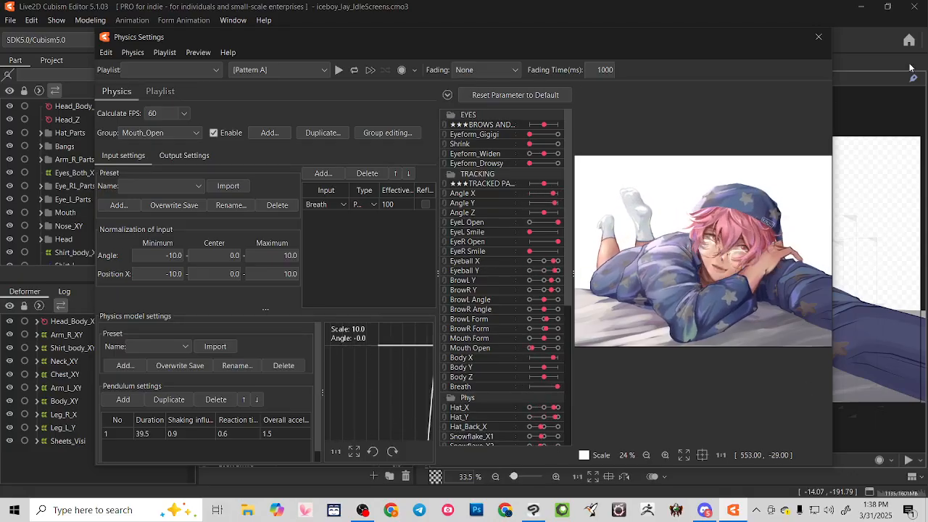
pyautogui.click(820, 37)
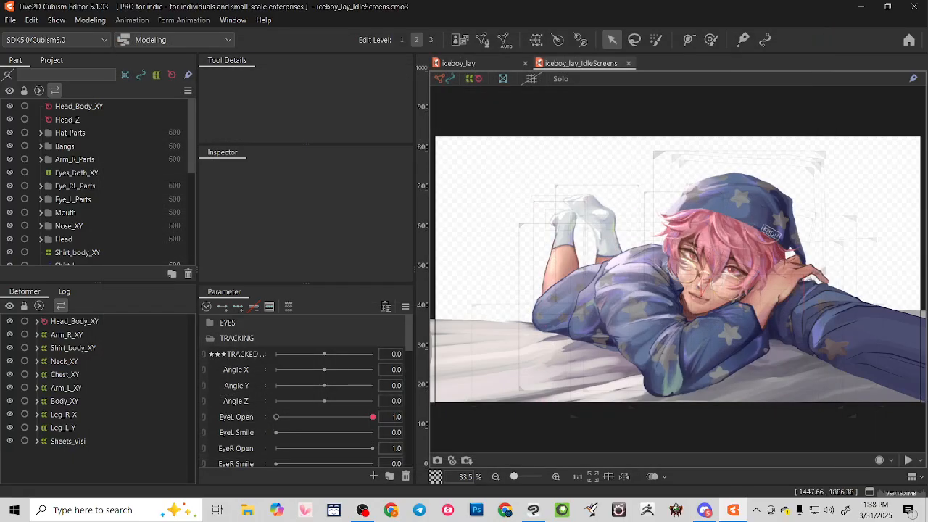